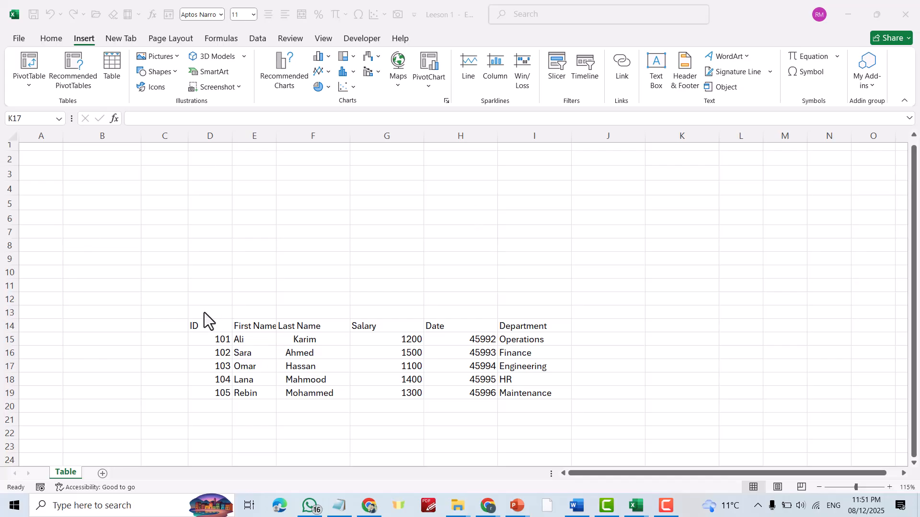
# Select the employee table D14:I19 and copy it to the clipboard.
pyautogui.moveTo(203, 324); pyautogui.dragTo(522, 388)
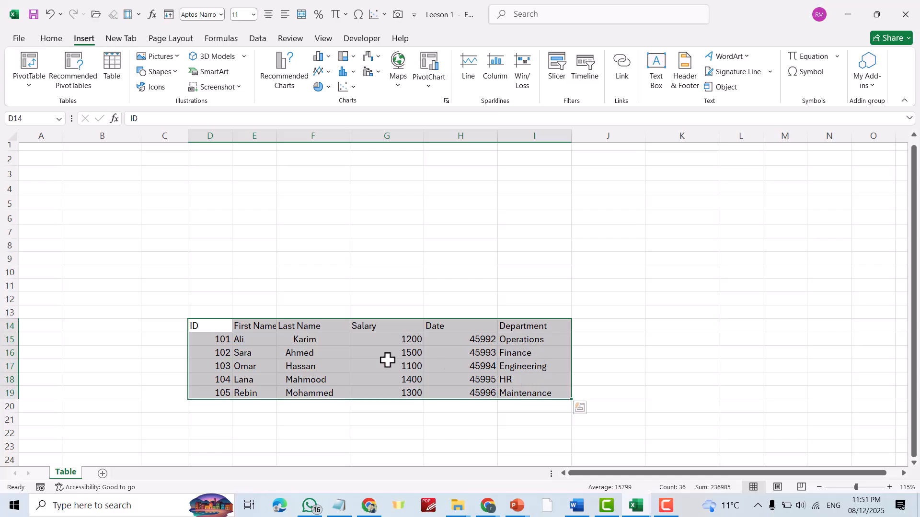
pyautogui.click(341, 259)
pyautogui.click(202, 325)
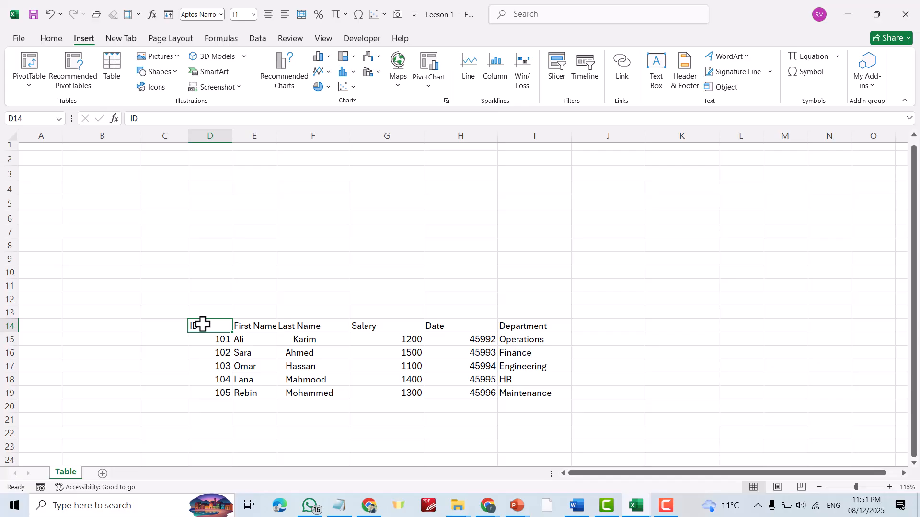
pyautogui.moveTo(204, 324); pyautogui.dragTo(529, 393)
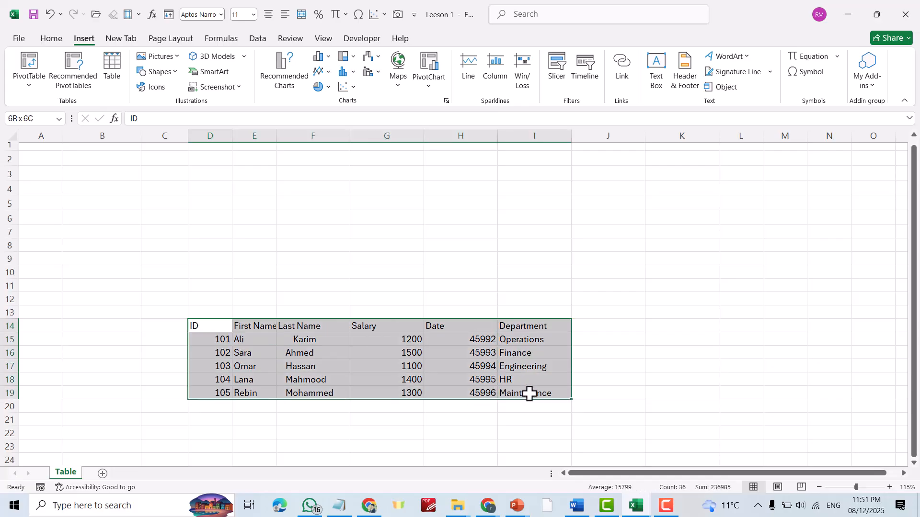
pyautogui.rightClick(343, 340)
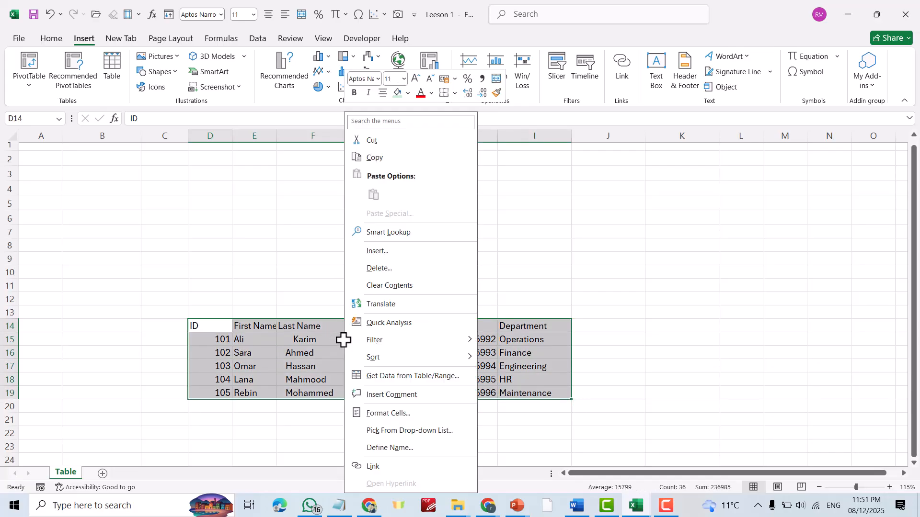
pyautogui.click(378, 157)
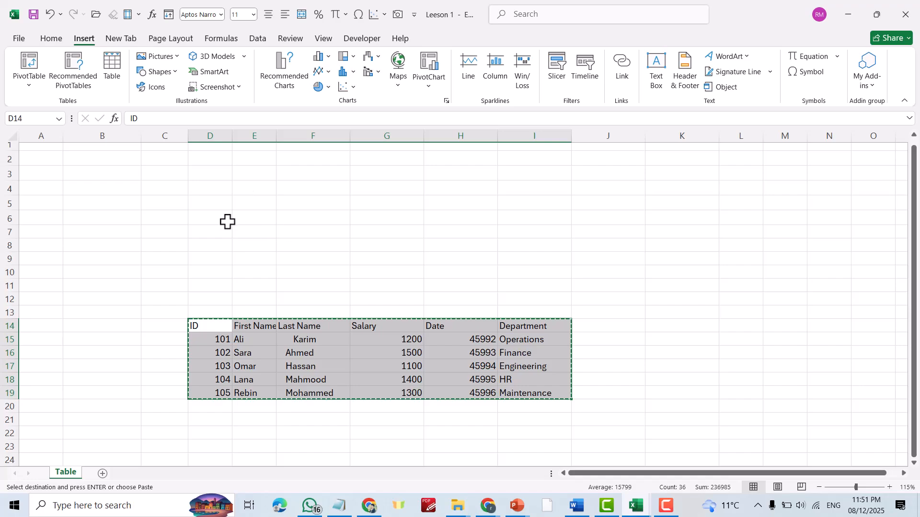
pyautogui.click(283, 189)
pyautogui.rightClick(286, 193)
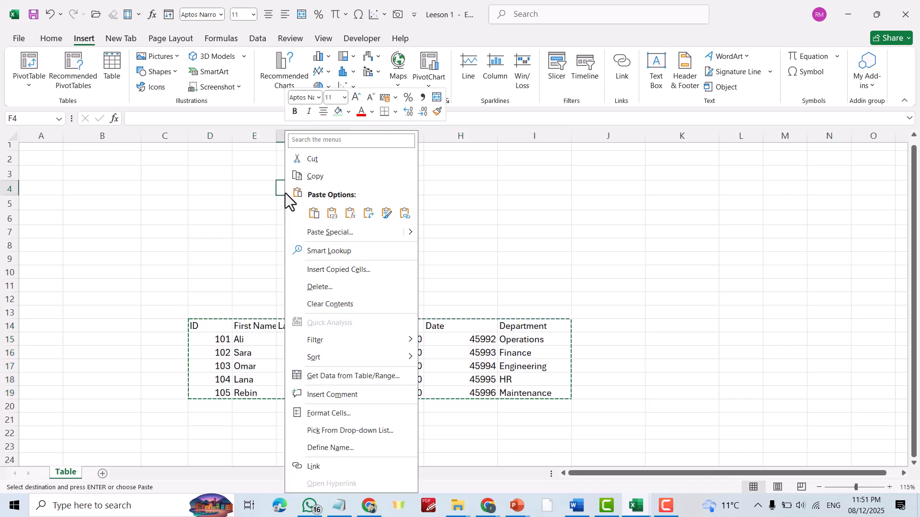
pyautogui.click(324, 215)
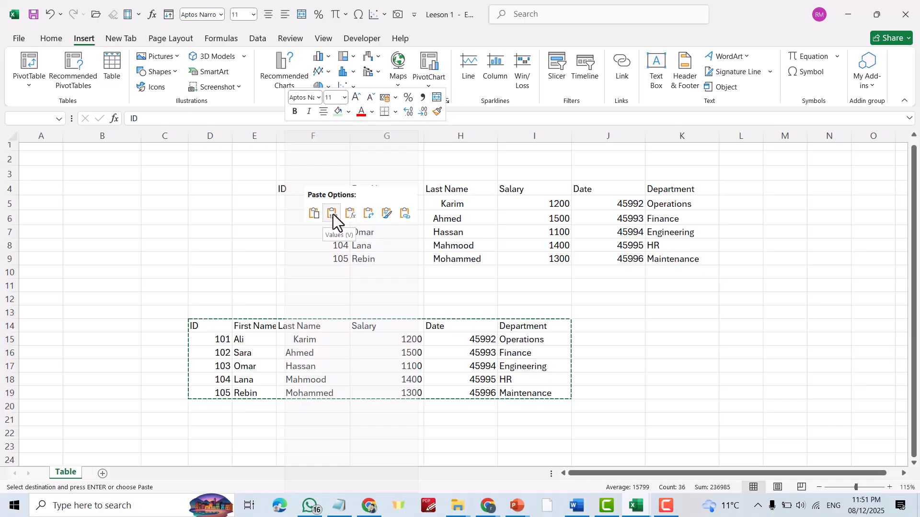
pyautogui.click(332, 214)
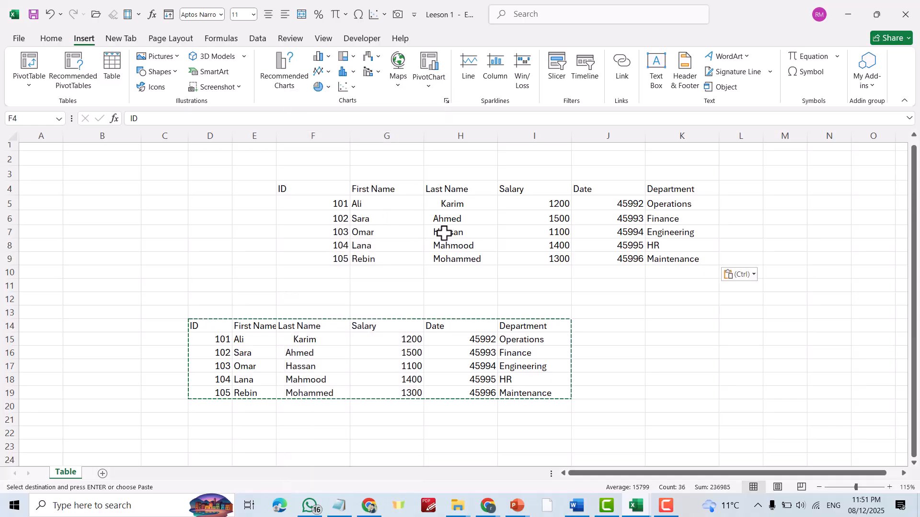
pyautogui.click(654, 300)
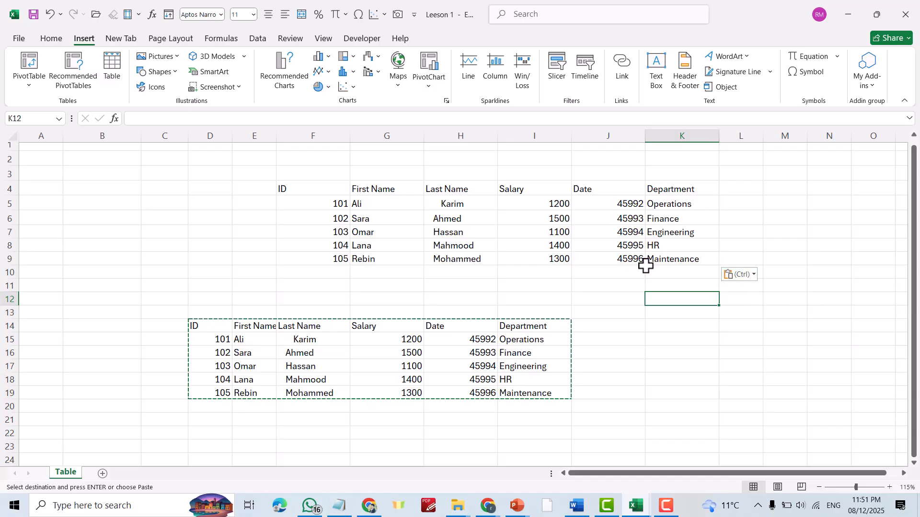
pyautogui.hotkey('ctrl', 'z')
# Cut the employee table from D14:I19 and paste it starting at cell D4.
pyautogui.click(587, 260)
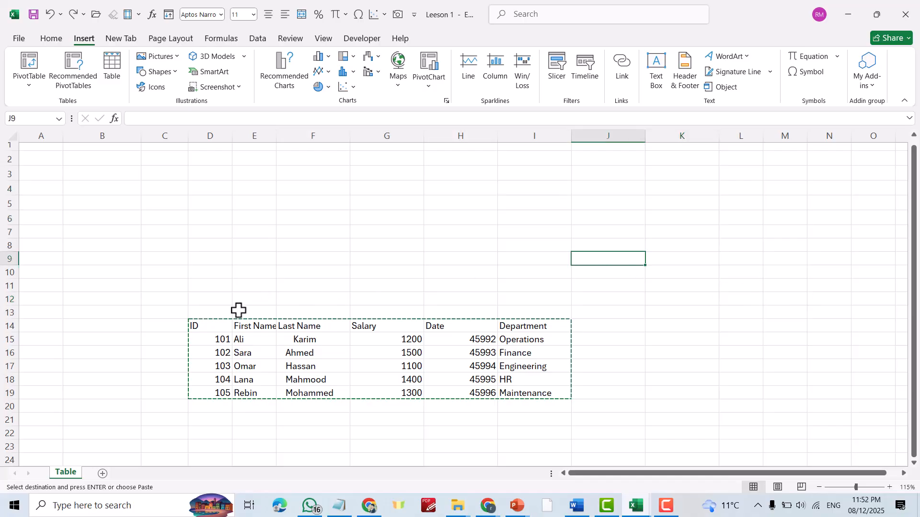
pyautogui.moveTo(192, 323); pyautogui.dragTo(546, 383)
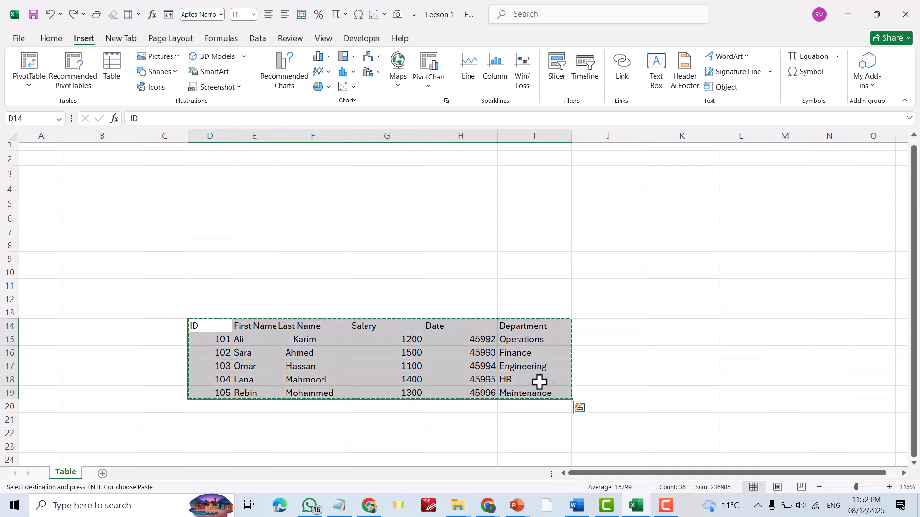
pyautogui.rightClick(479, 355)
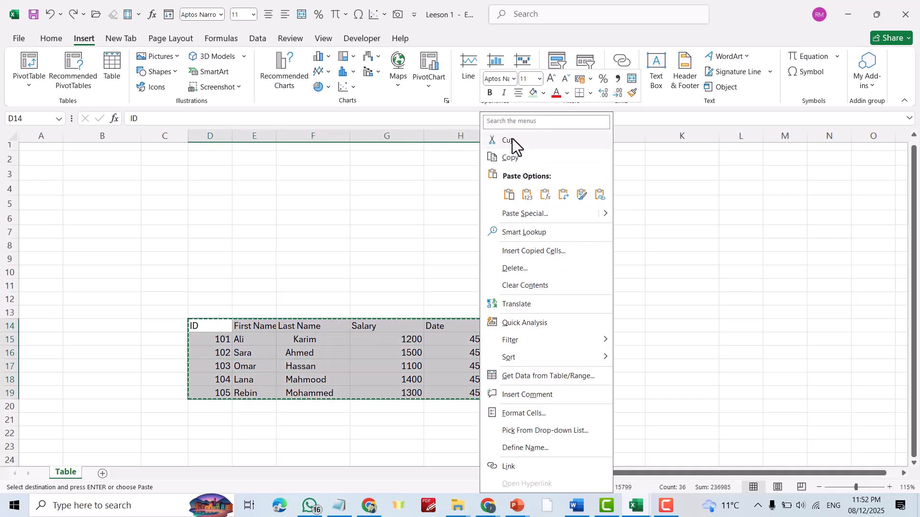
pyautogui.click(505, 154)
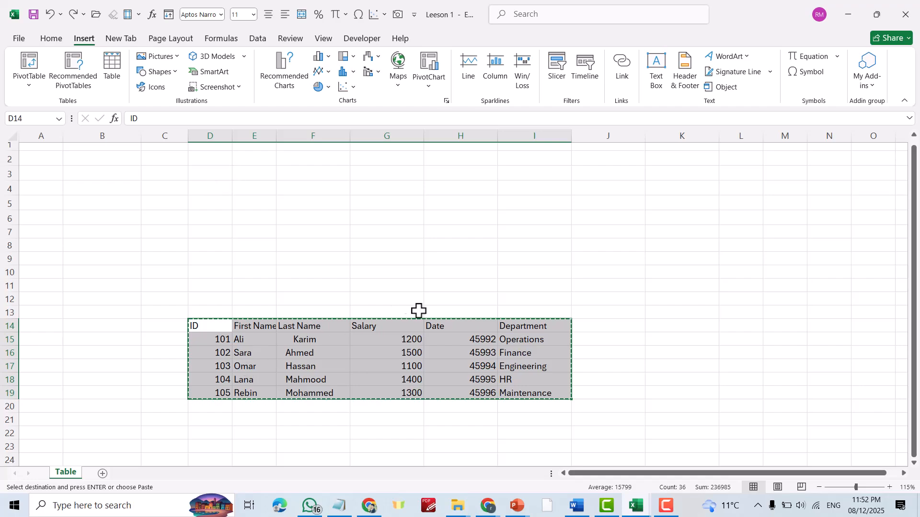
pyautogui.rightClick(209, 189)
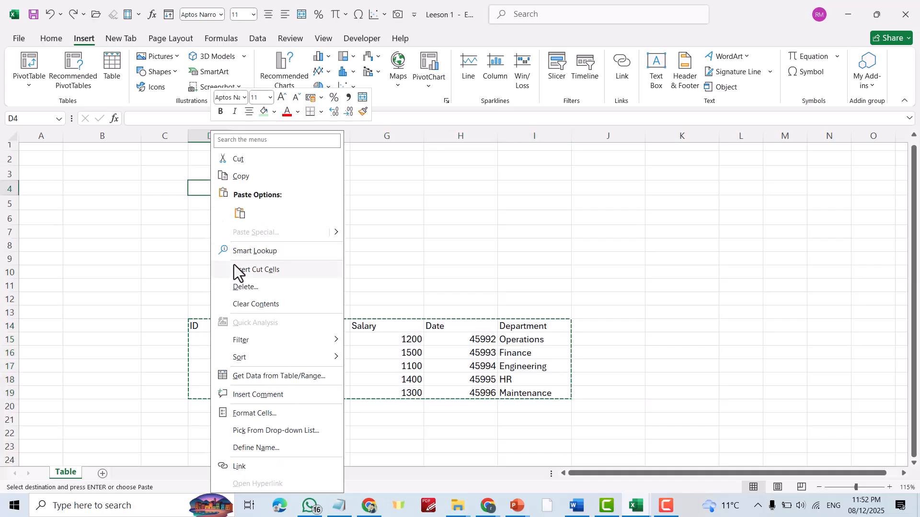
pyautogui.click(240, 214)
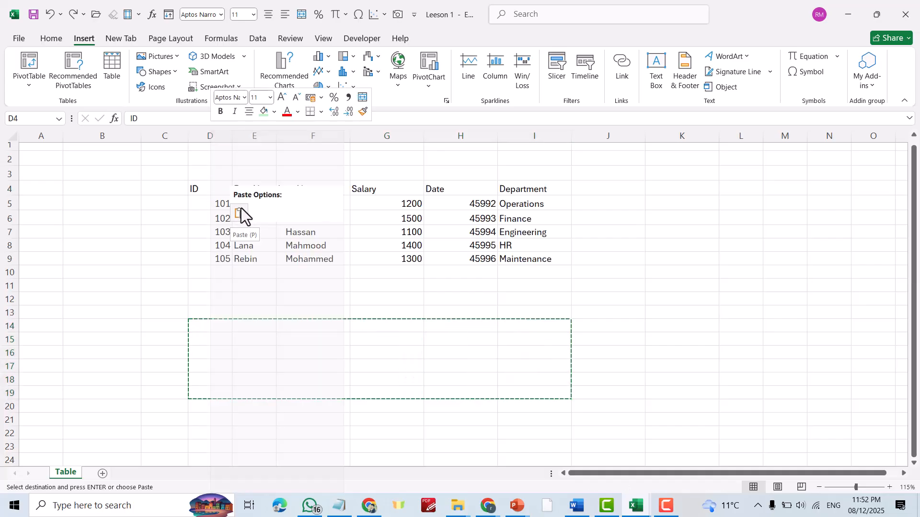
pyautogui.click(712, 310)
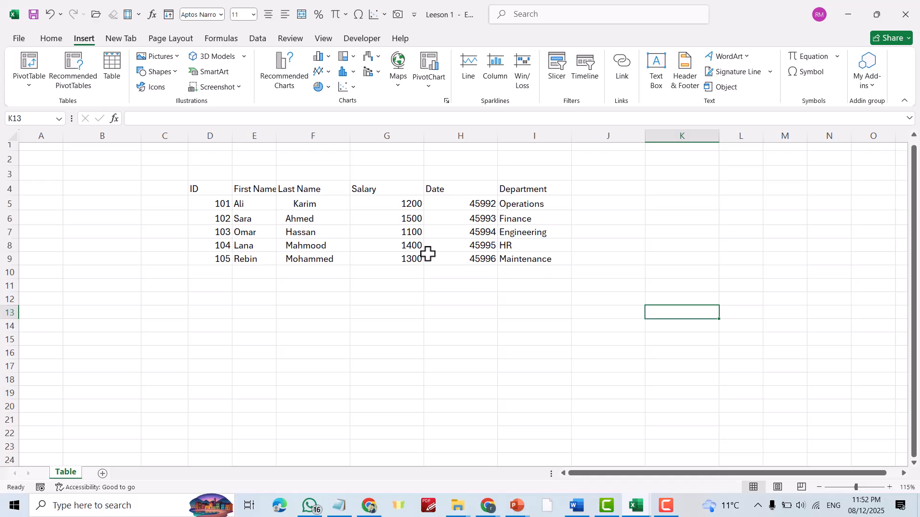
pyautogui.click(403, 203)
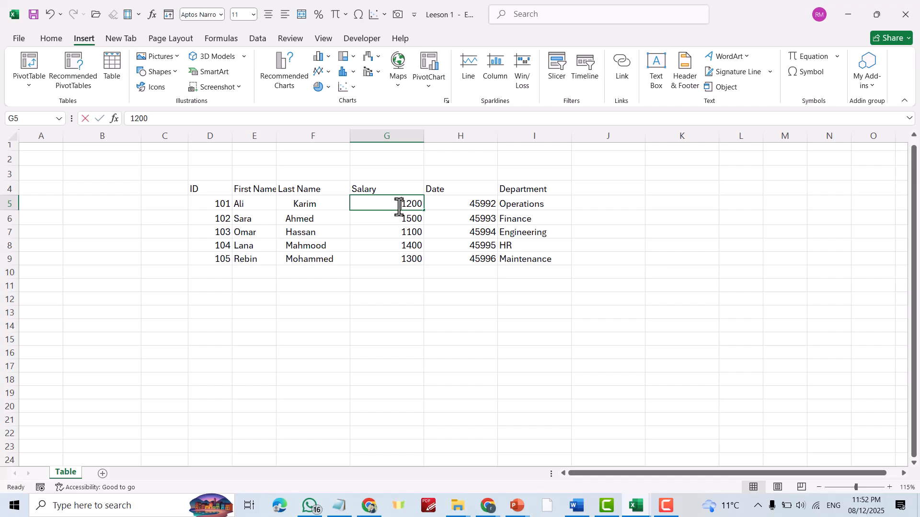
pyautogui.doubleClick(397, 206)
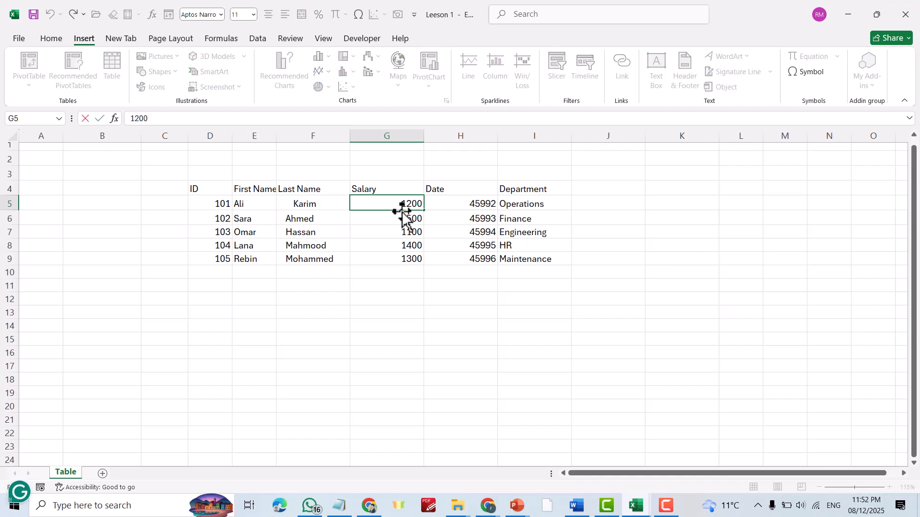
pyautogui.write('$')
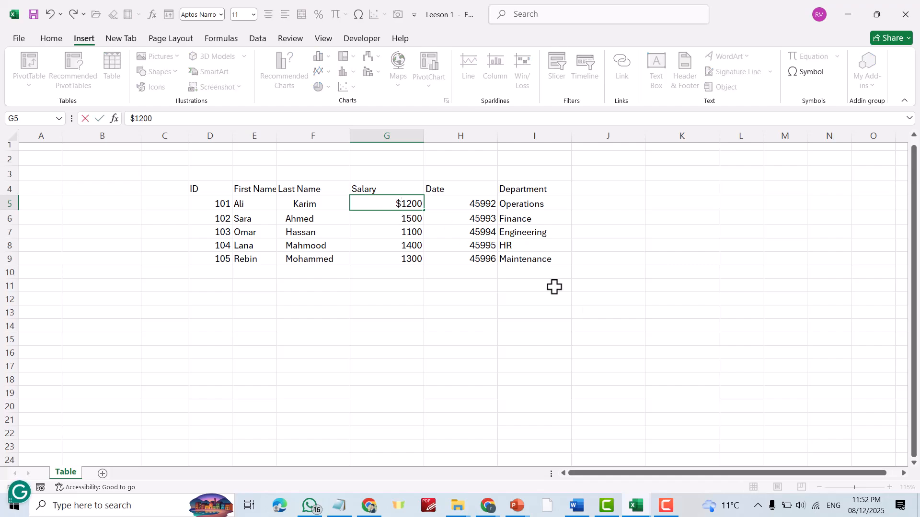
pyautogui.click(588, 378)
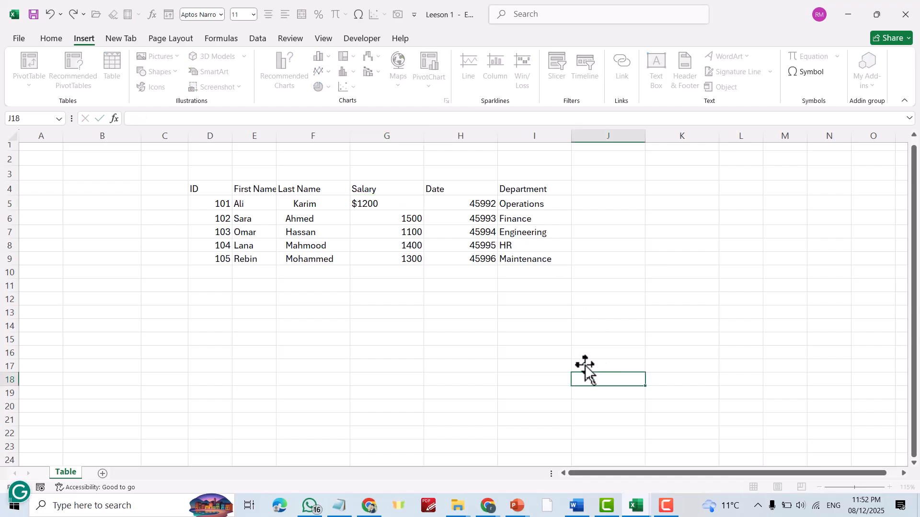
pyautogui.click(361, 203)
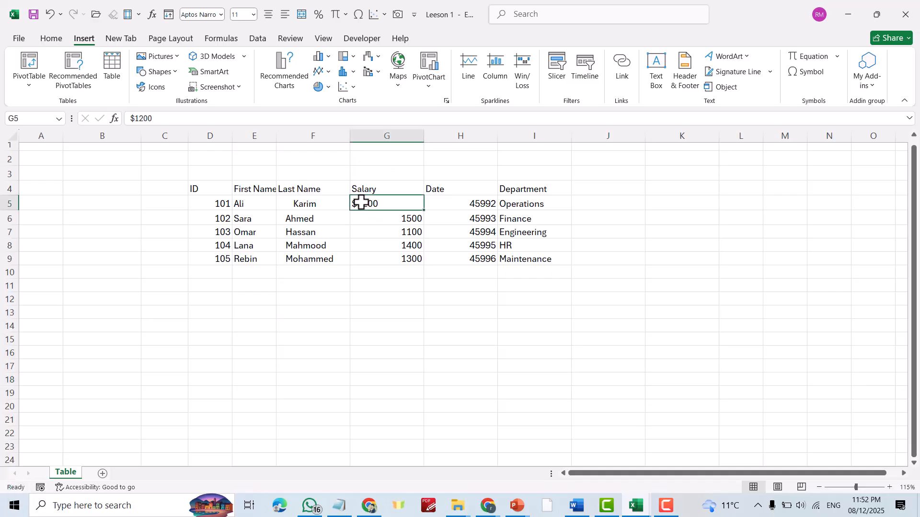
pyautogui.doubleClick(359, 203)
pyautogui.moveTo(359, 203); pyautogui.dragTo(348, 211)
pyautogui.press('BackSpace')
pyautogui.click(517, 314)
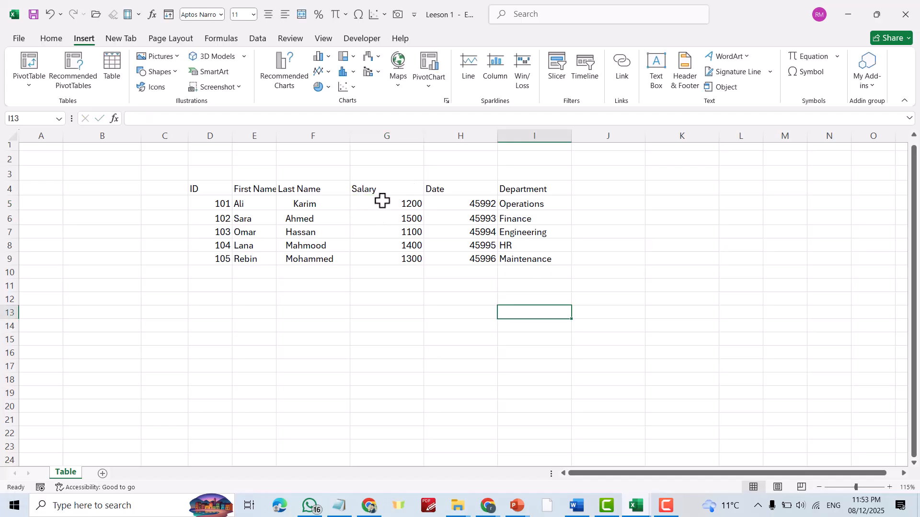
# Format salaries G5:G9 as Accounting with the $ symbol and two decimals.
pyautogui.moveTo(382, 199); pyautogui.dragTo(400, 257)
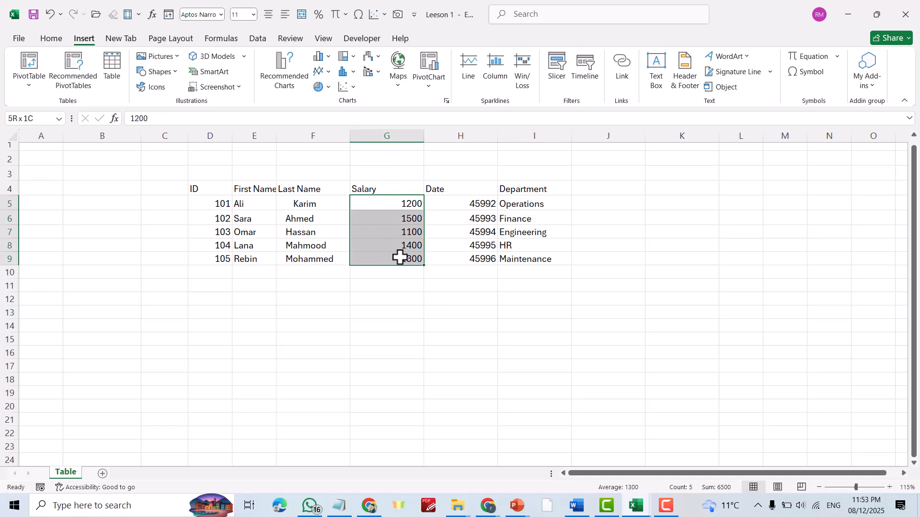
pyautogui.rightClick(391, 204)
pyautogui.click(446, 414)
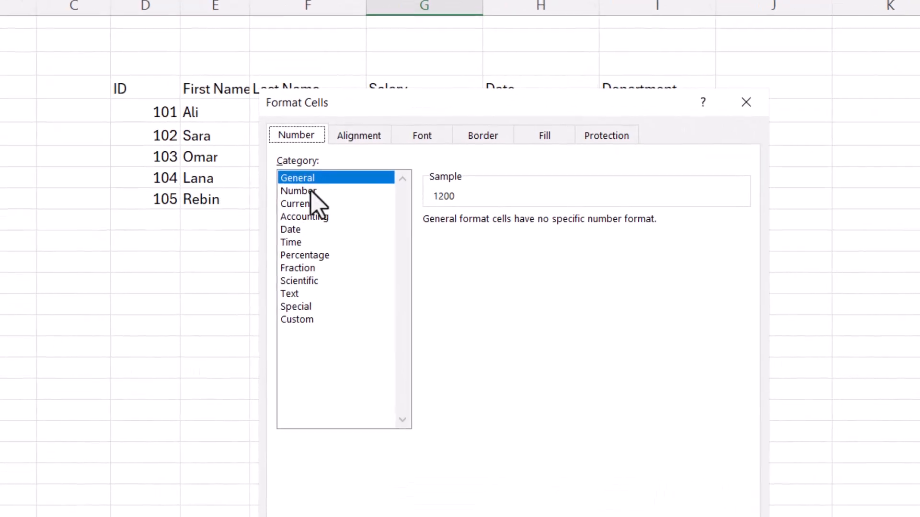
pyautogui.click(318, 253)
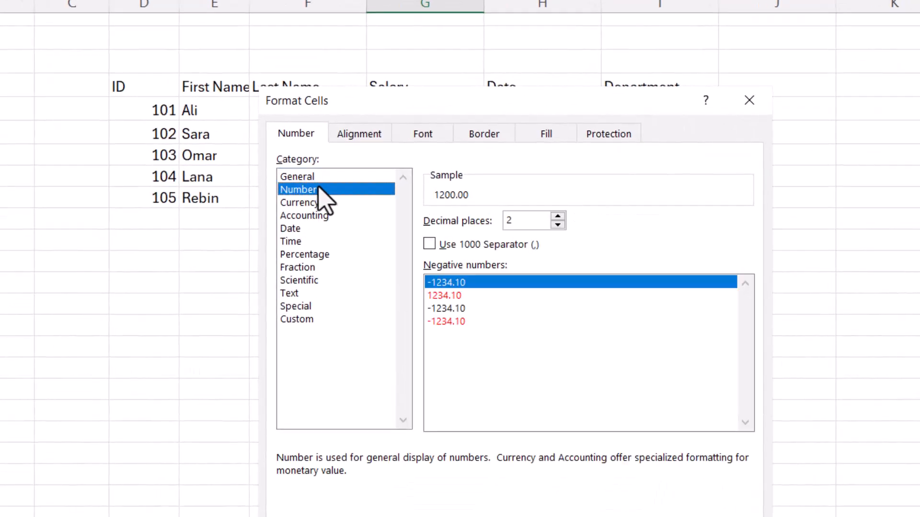
pyautogui.click(316, 203)
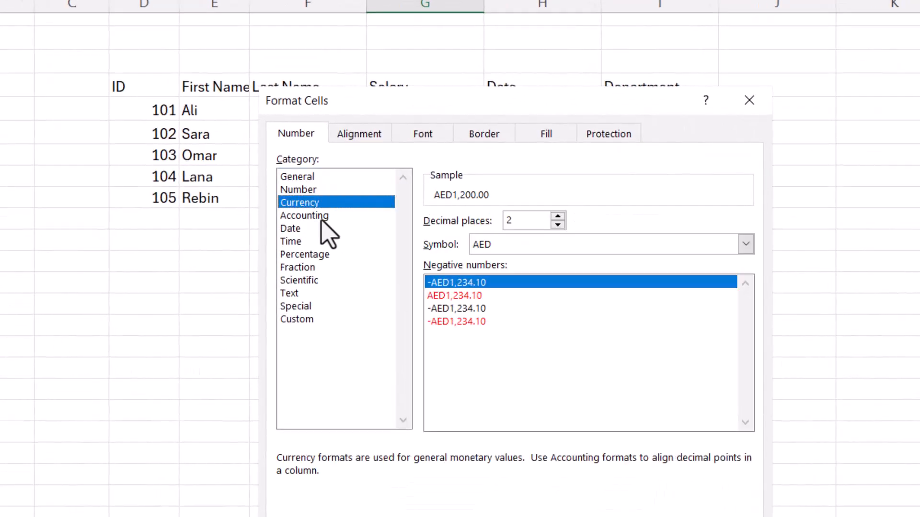
pyautogui.click(322, 216)
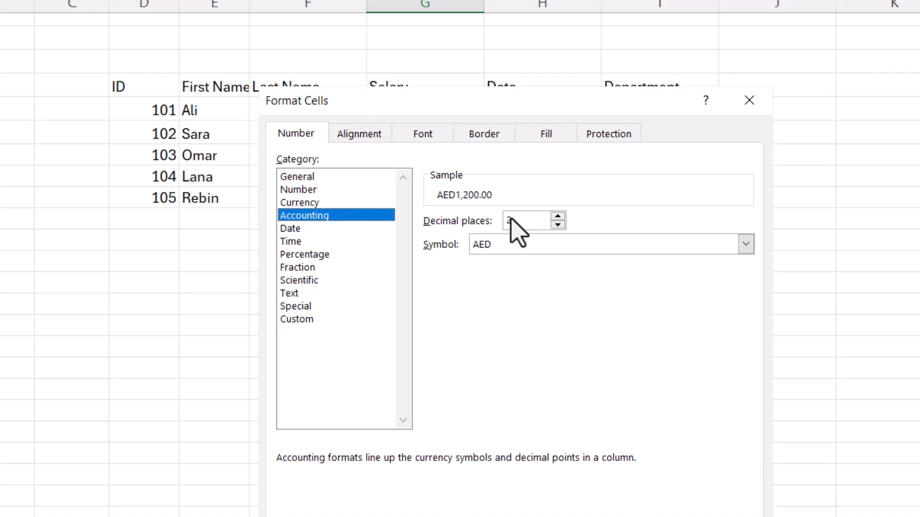
pyautogui.click(744, 244)
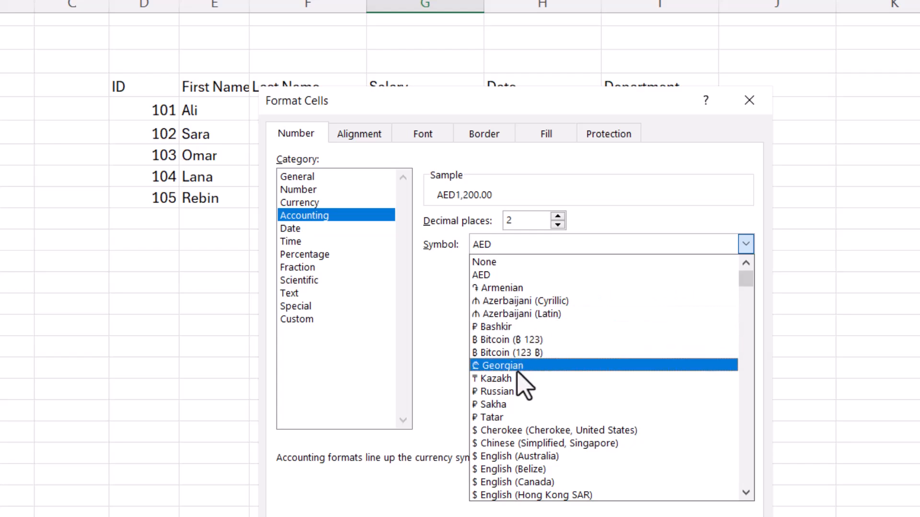
pyautogui.click(588, 432)
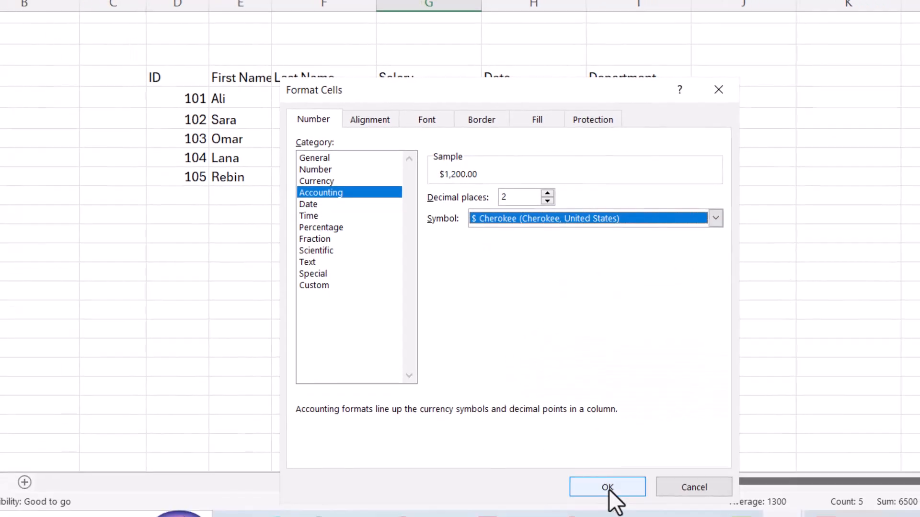
pyautogui.click(606, 488)
pyautogui.click(589, 269)
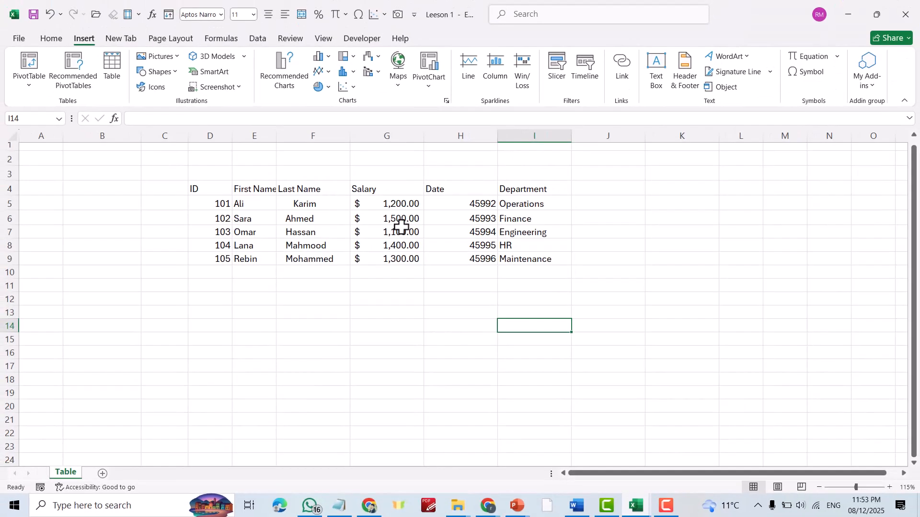
# Enter the heading 'Phone No' in cell J4.
pyautogui.click(153, 339)
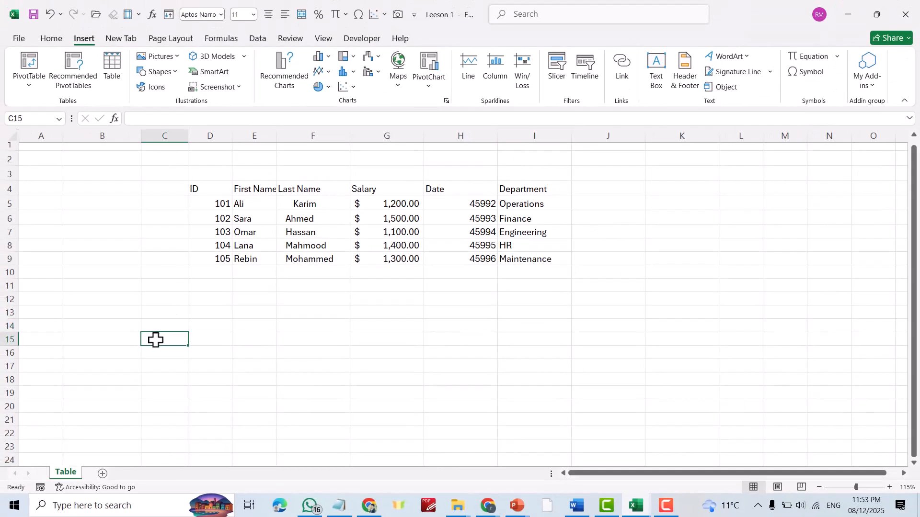
pyautogui.click(602, 187)
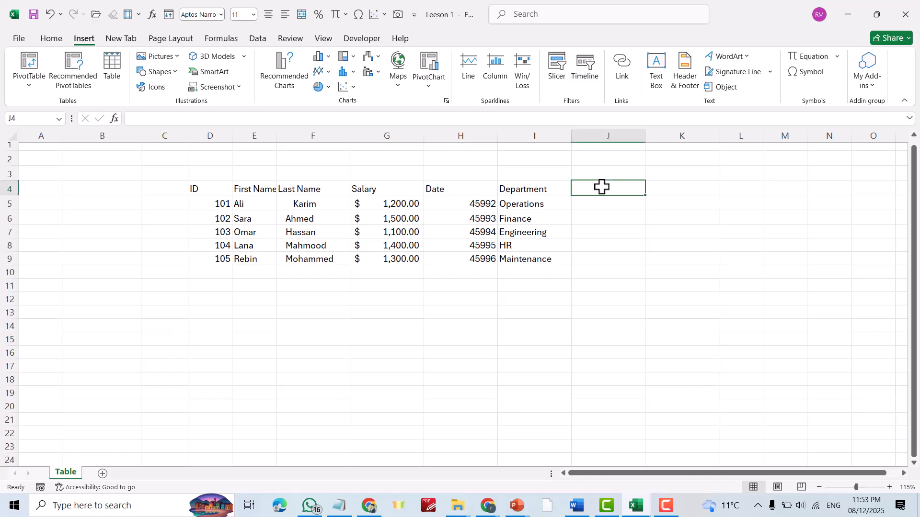
pyautogui.write('Phone No')
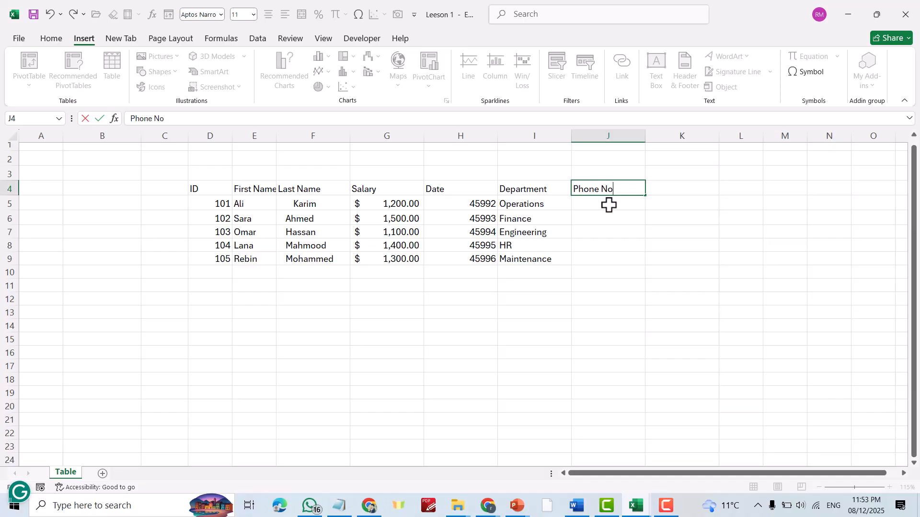
pyautogui.click(608, 204)
# Enter a phone number in J5, then re-enter it in quotes after the leading zero drops.
pyautogui.write('0')
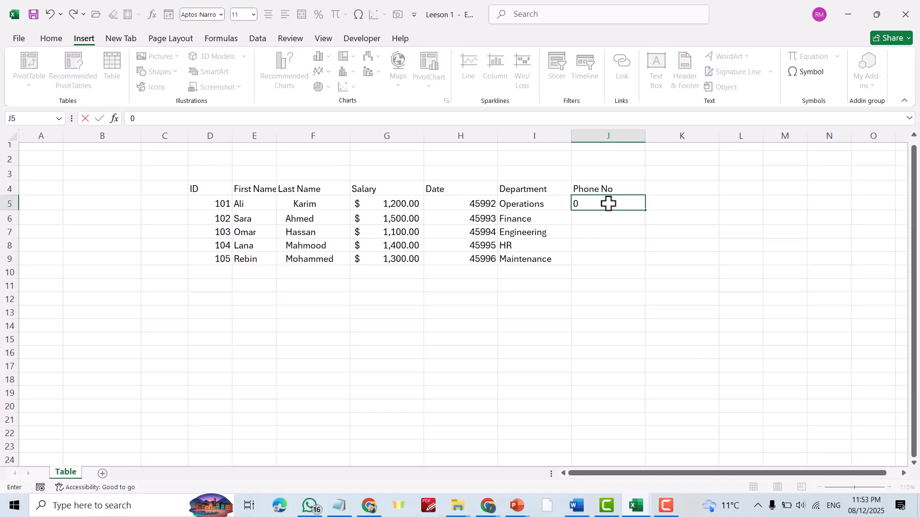
pyautogui.write('755')
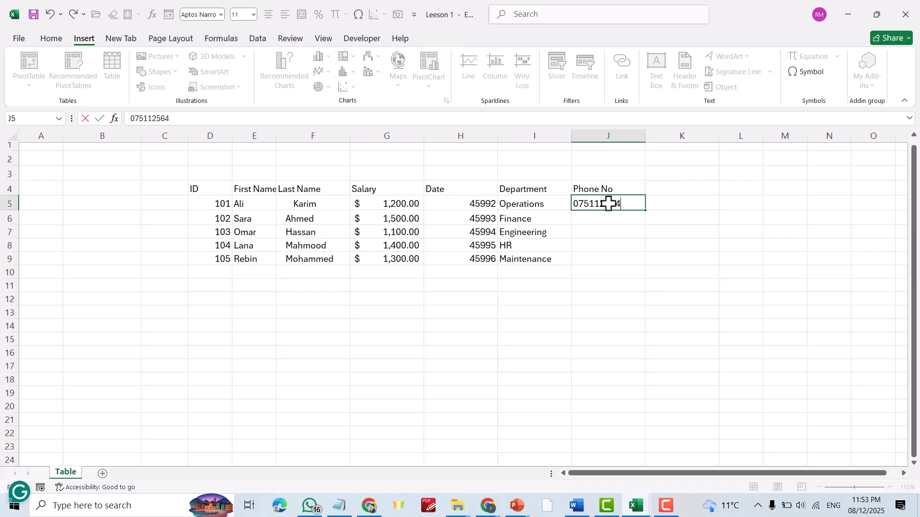
pyautogui.press('Return')
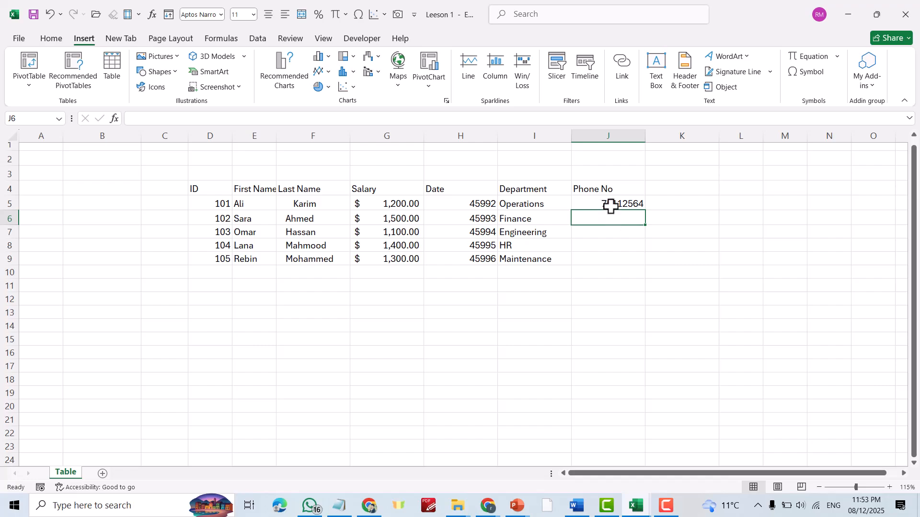
pyautogui.doubleClick(602, 203)
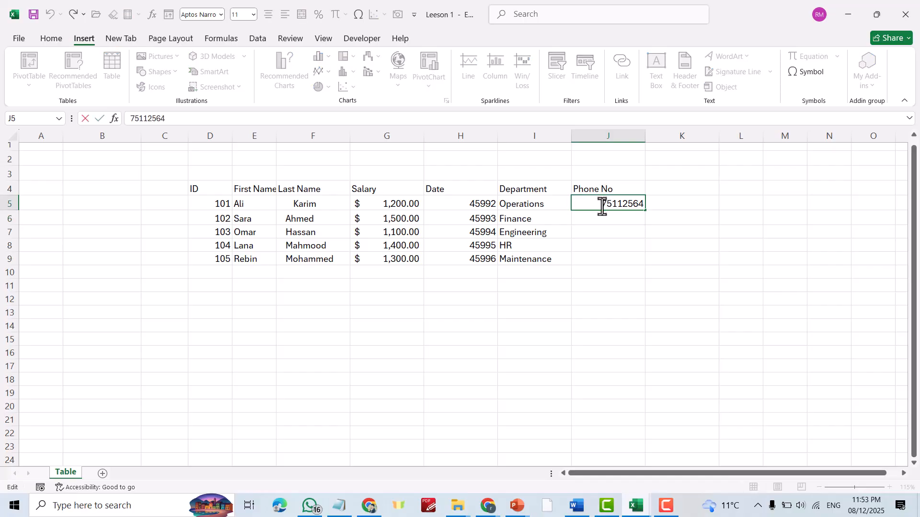
pyautogui.moveTo(601, 205); pyautogui.dragTo(687, 205)
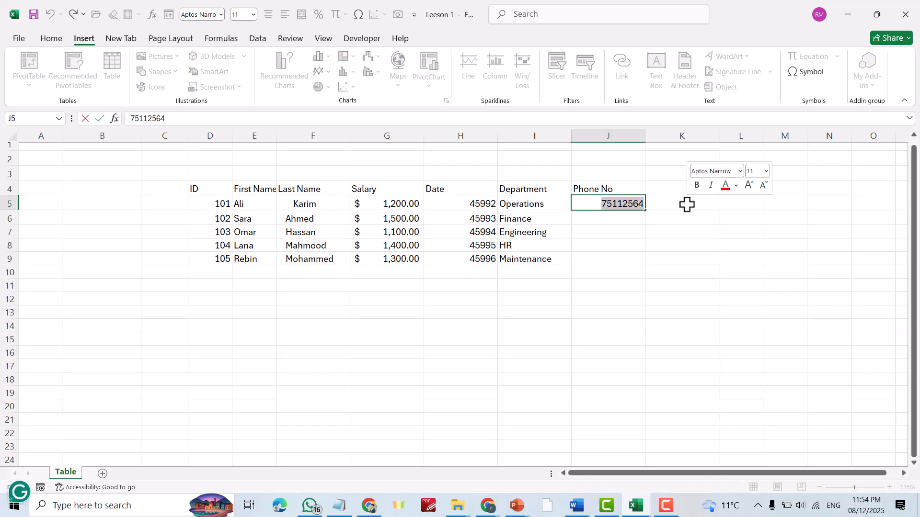
pyautogui.press('BackSpace')
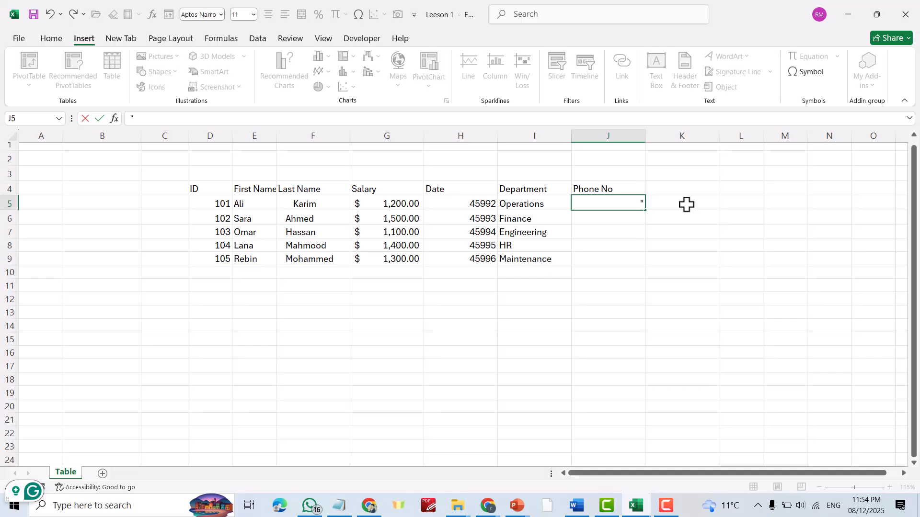
pyautogui.write('"075')
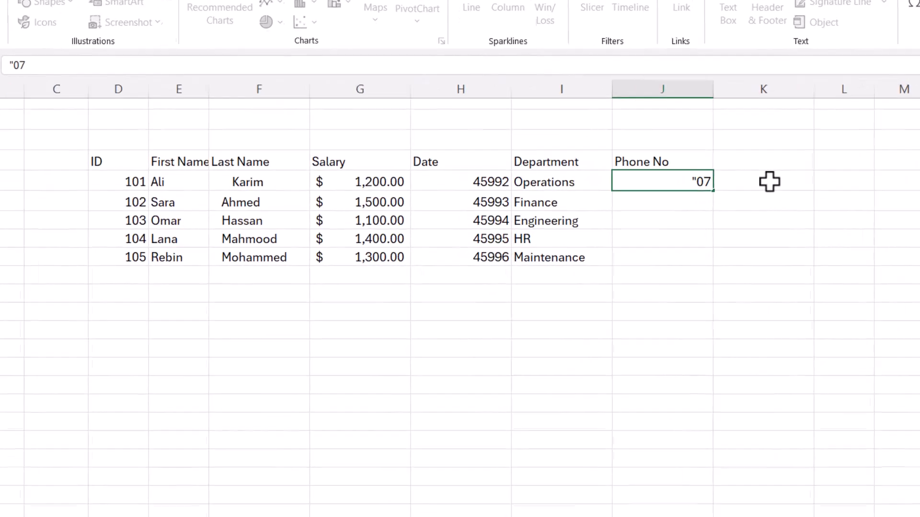
pyautogui.write('125')
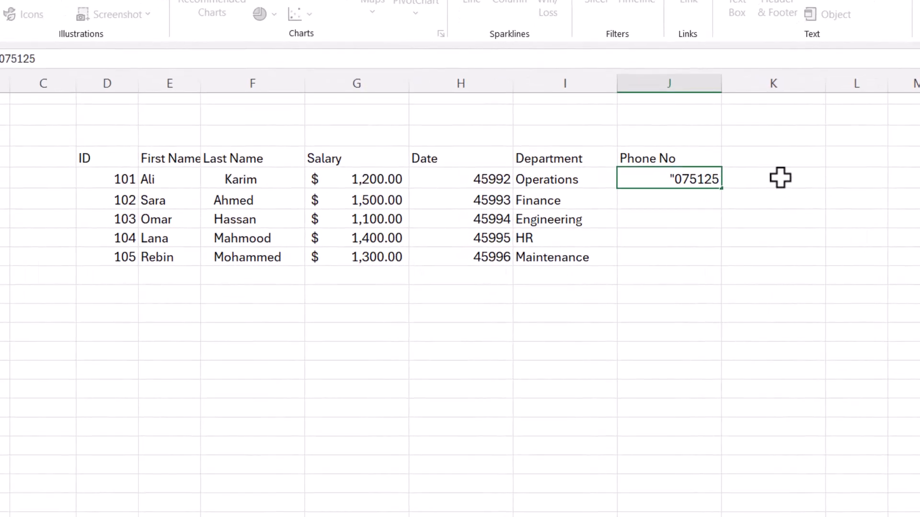
pyautogui.write('6"')
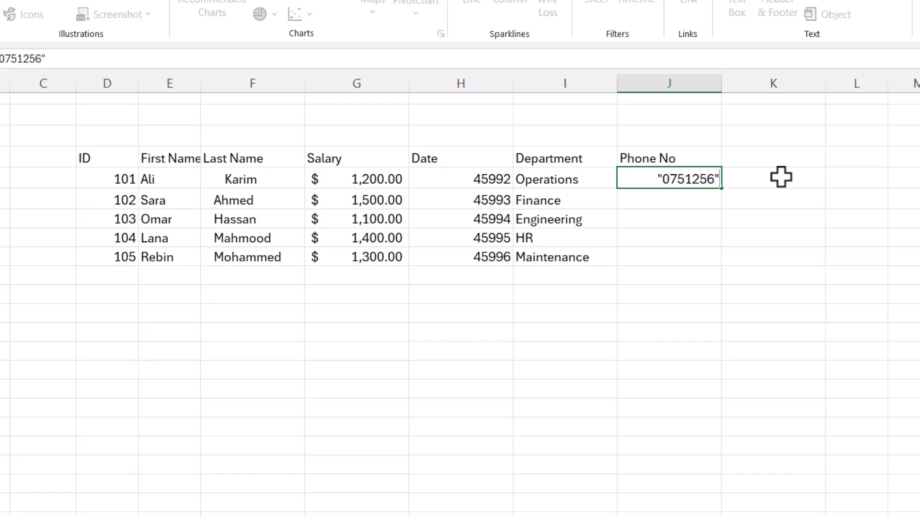
pyautogui.click(774, 218)
# Clear cell J5 so it is left empty.
pyautogui.click(682, 183)
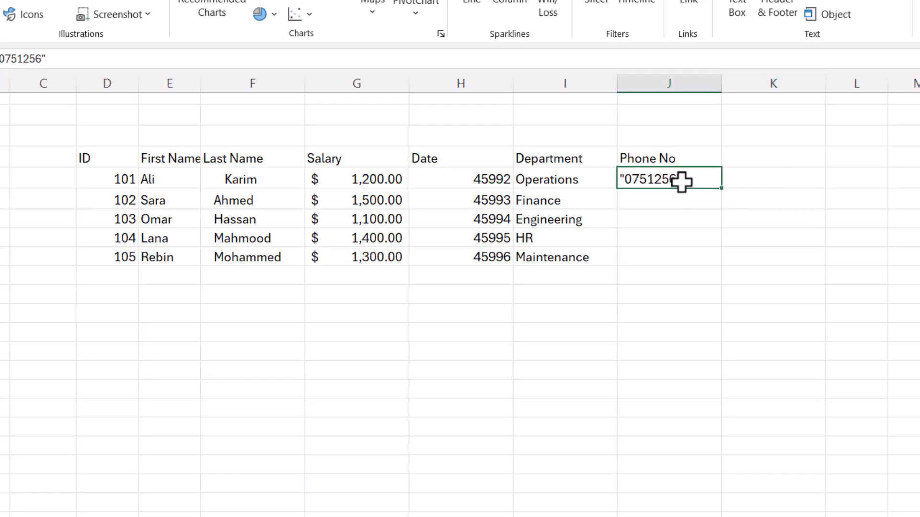
pyautogui.press('Delete')
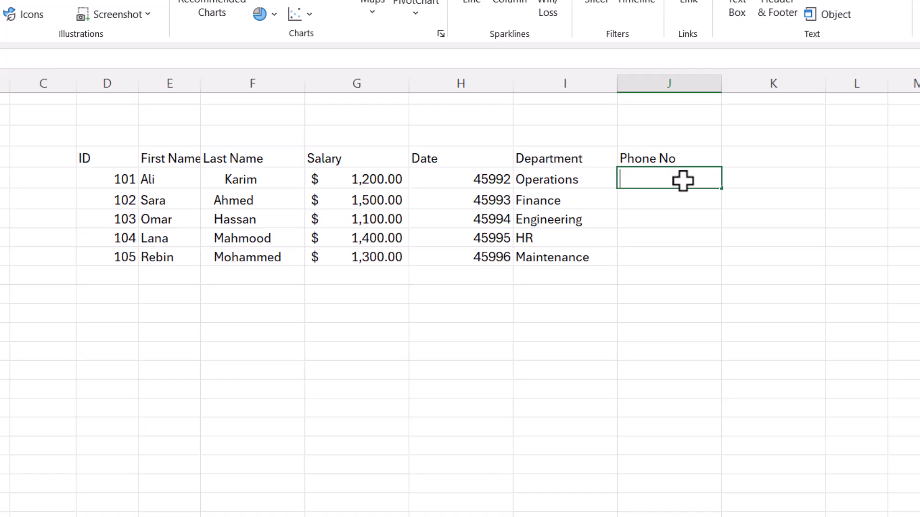
pyautogui.doubleClick(684, 180)
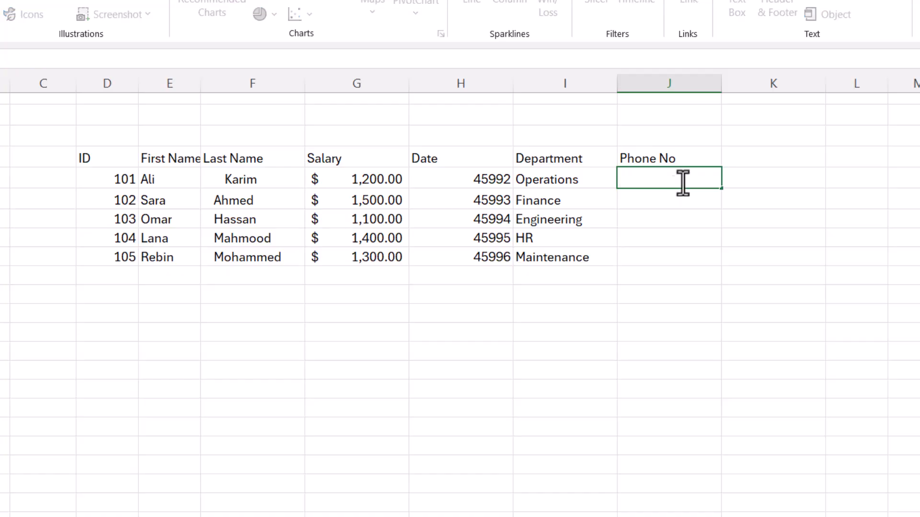
pyautogui.press('Escape')
# Apply the Text number format to cell J5 via Format Cells.
pyautogui.rightClick(650, 175)
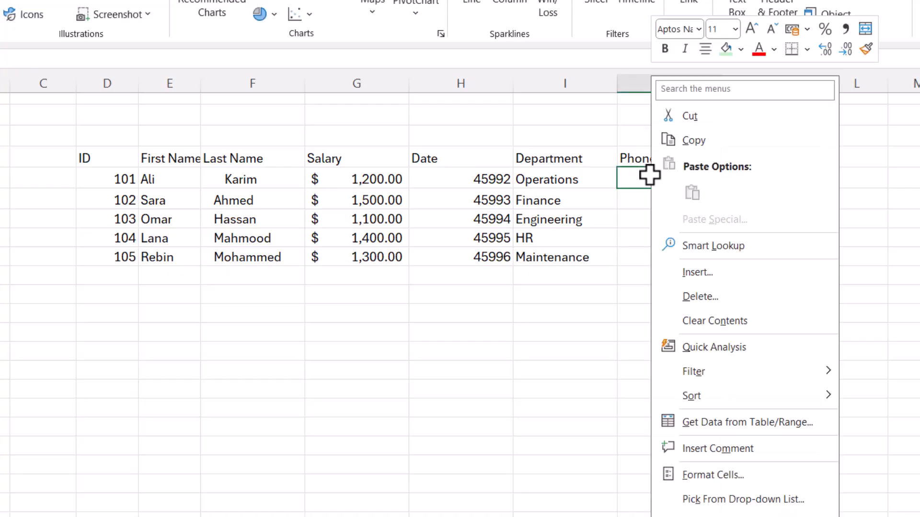
pyautogui.click(690, 474)
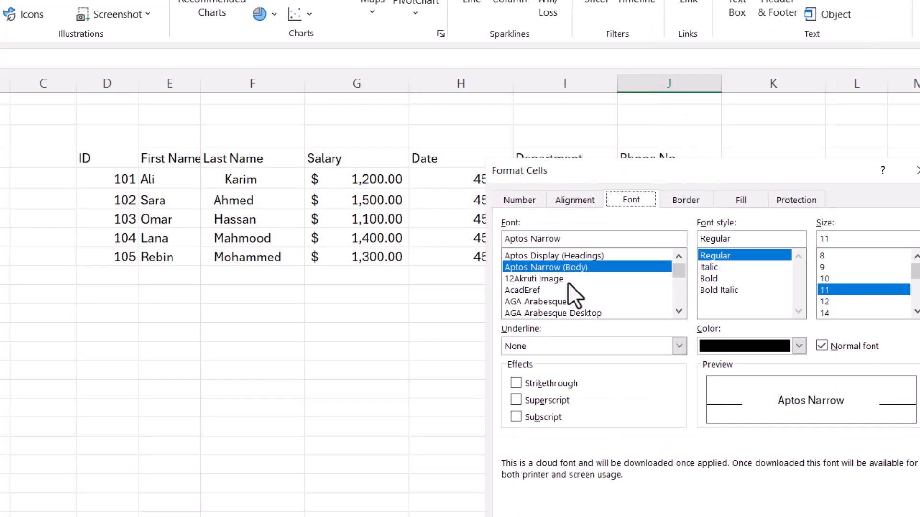
pyautogui.click(519, 199)
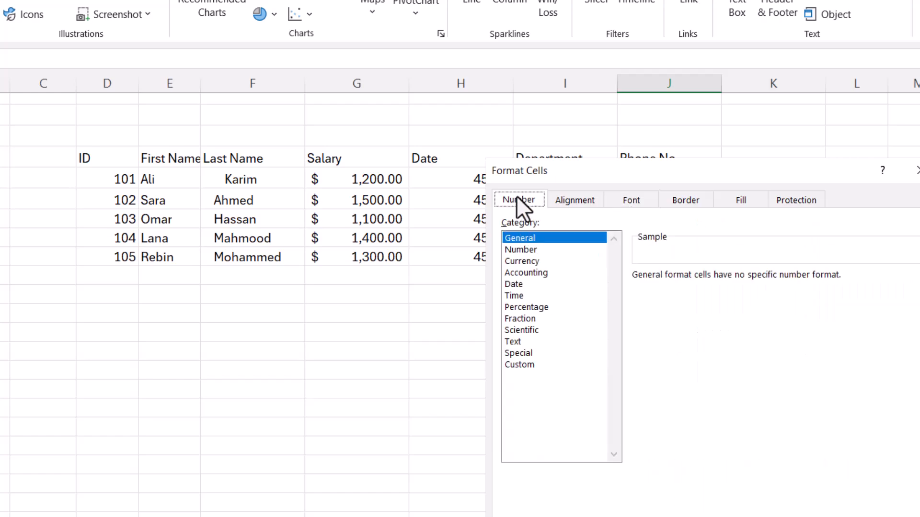
pyautogui.click(522, 341)
pyautogui.press('Return')
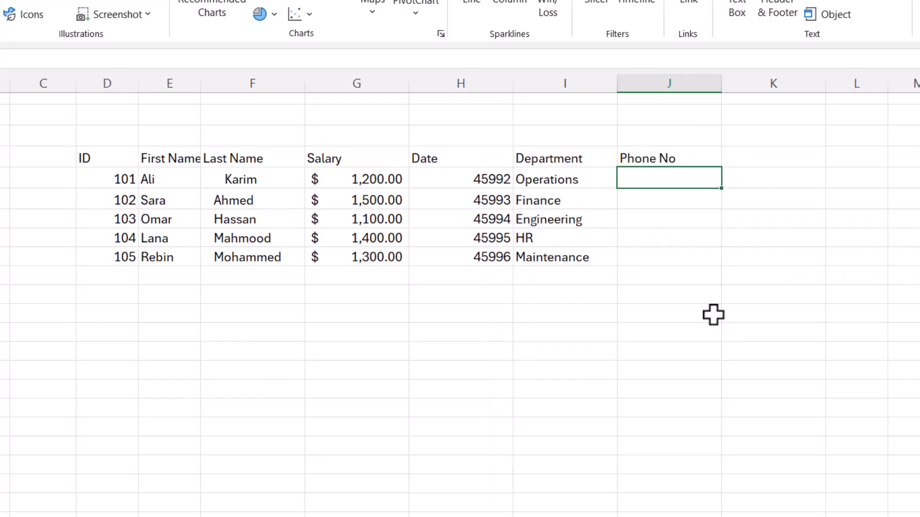
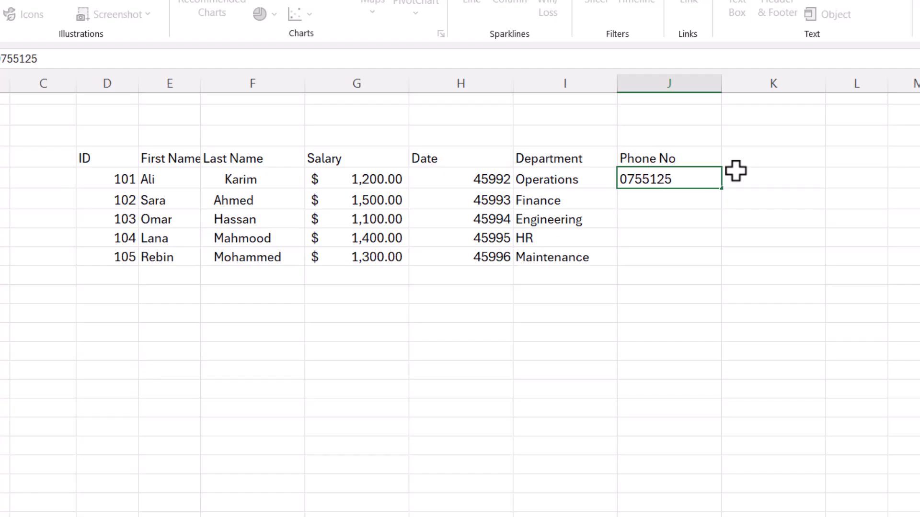
# Enter the first employee's phone number in J5, keeping its leading zero.
pyautogui.click(775, 371)
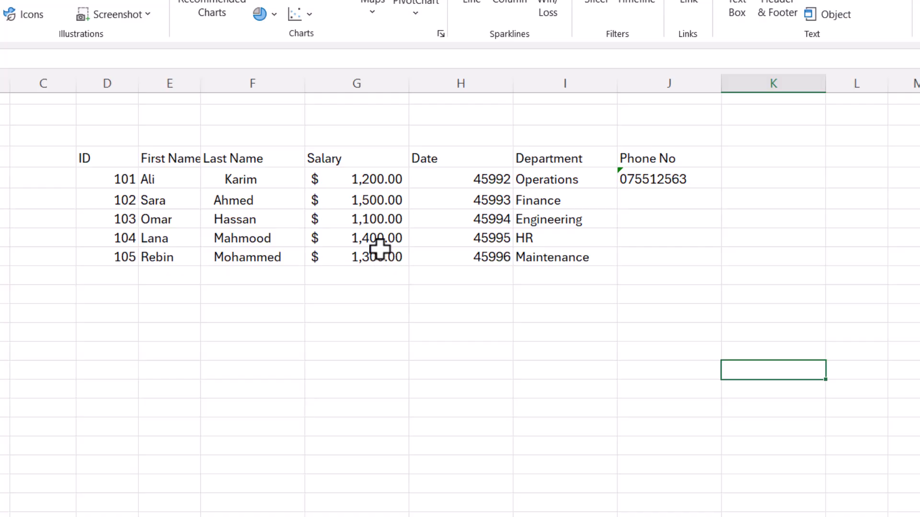
pyautogui.click(362, 219)
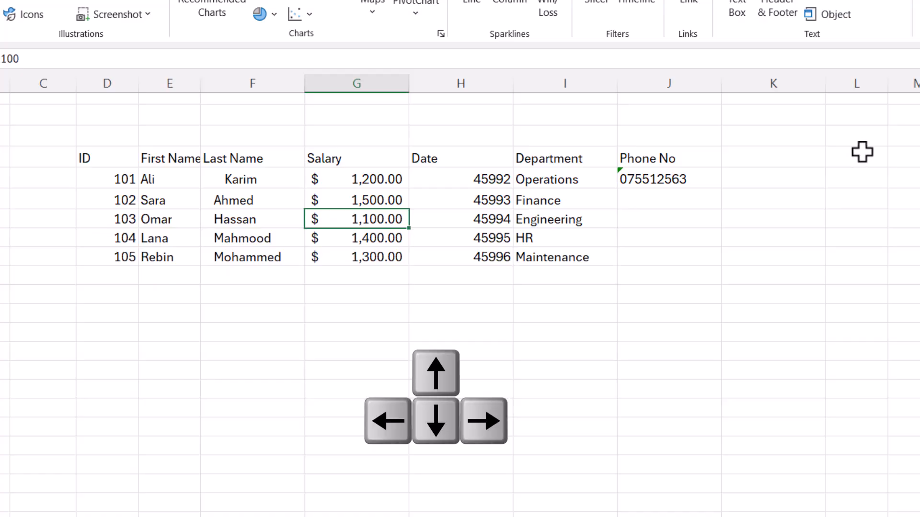
pyautogui.press('Right')
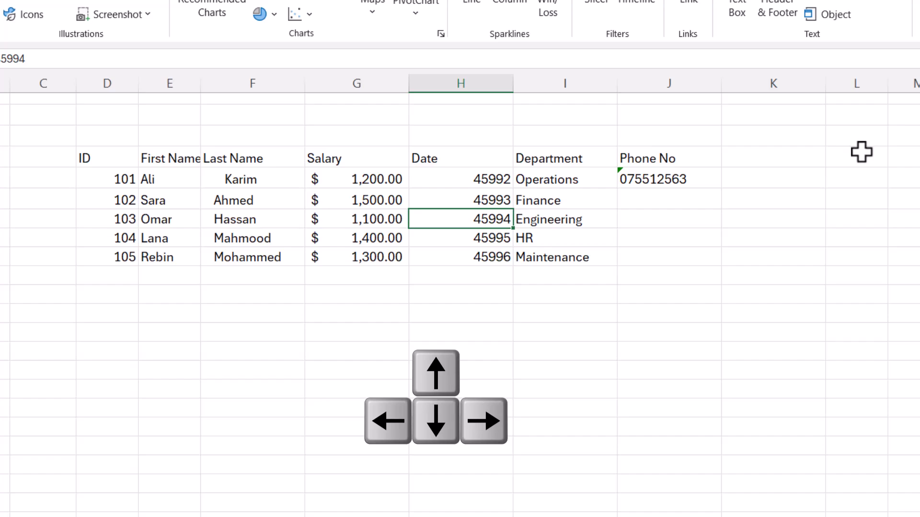
pyautogui.press('Left')
pyautogui.press('Left')
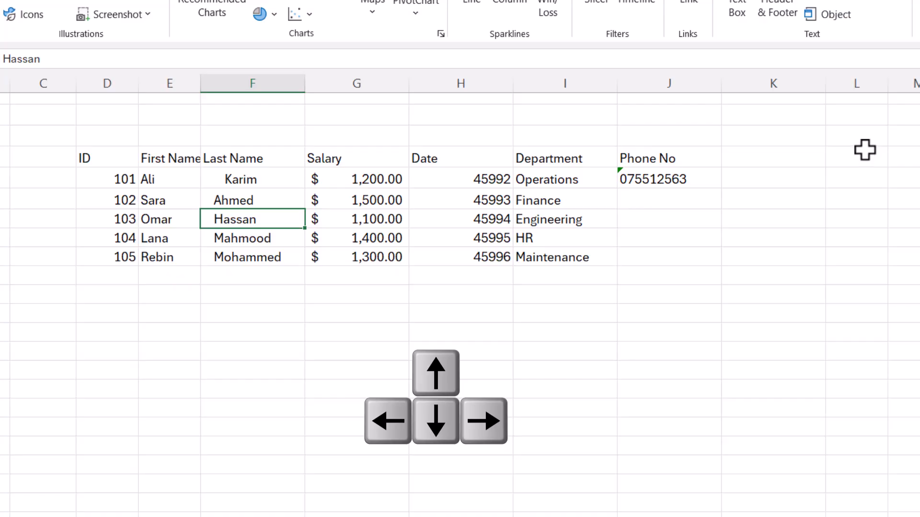
pyautogui.press('Up')
pyautogui.press('Up')
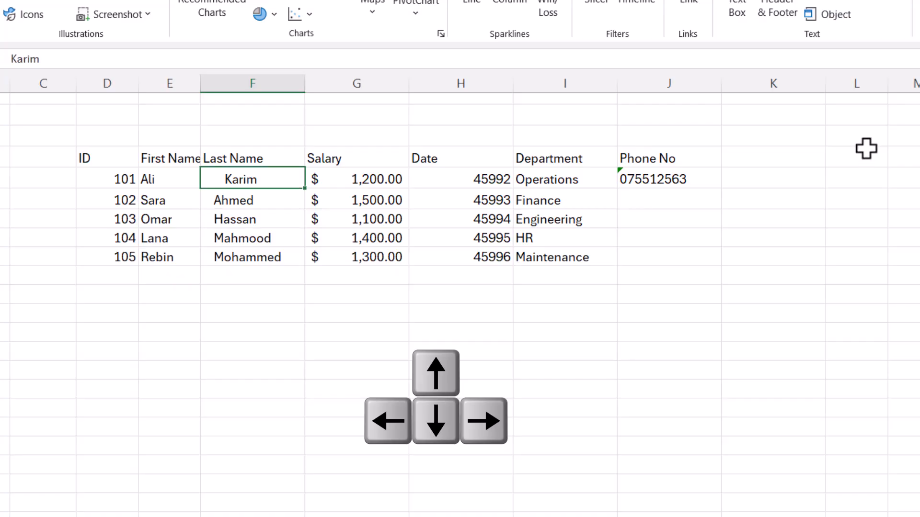
pyautogui.press('Down')
pyautogui.press('Down')
pyautogui.press('Down')
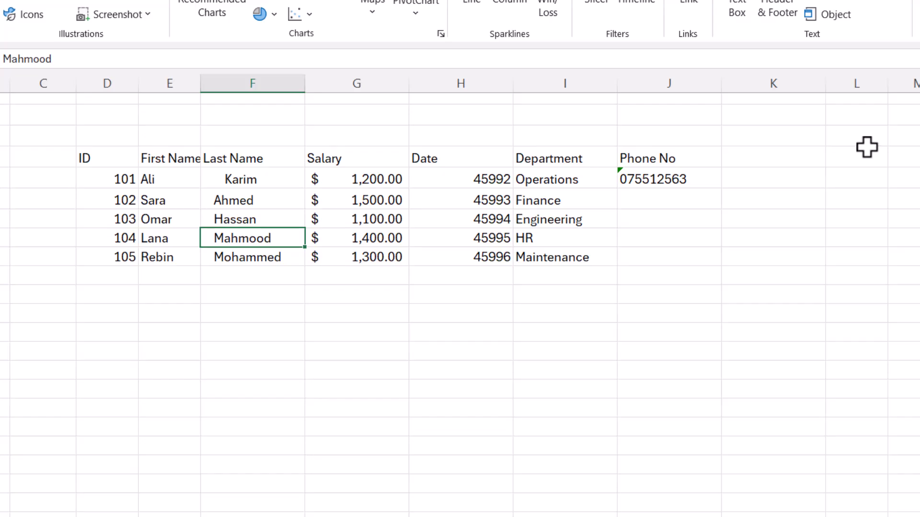
pyautogui.press('Tab')
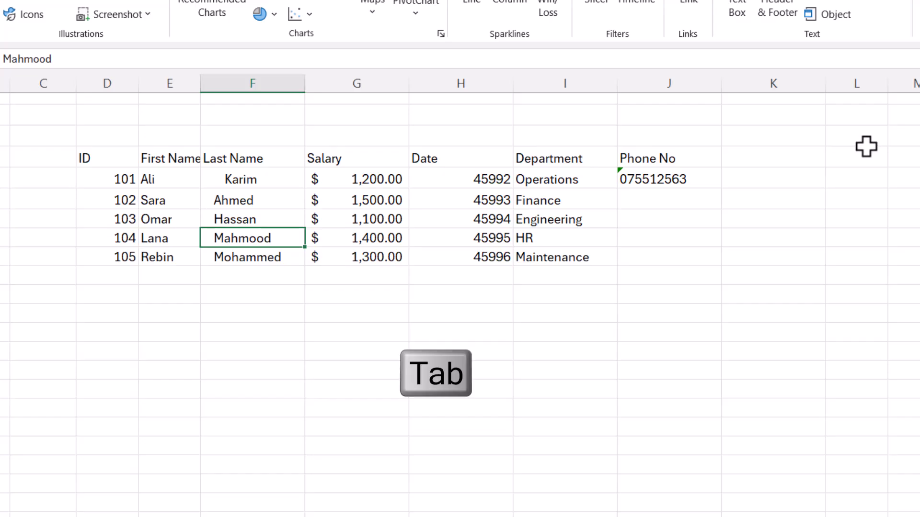
pyautogui.press('Tab')
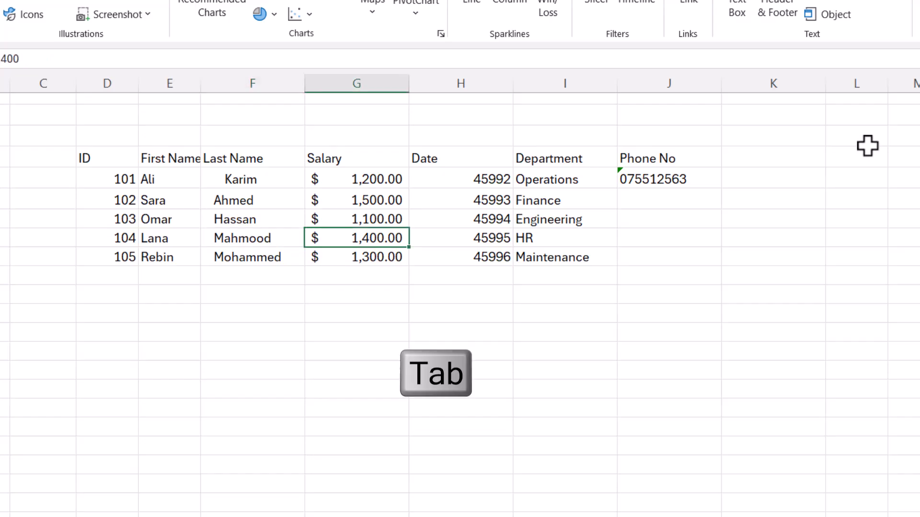
pyautogui.press('Tab')
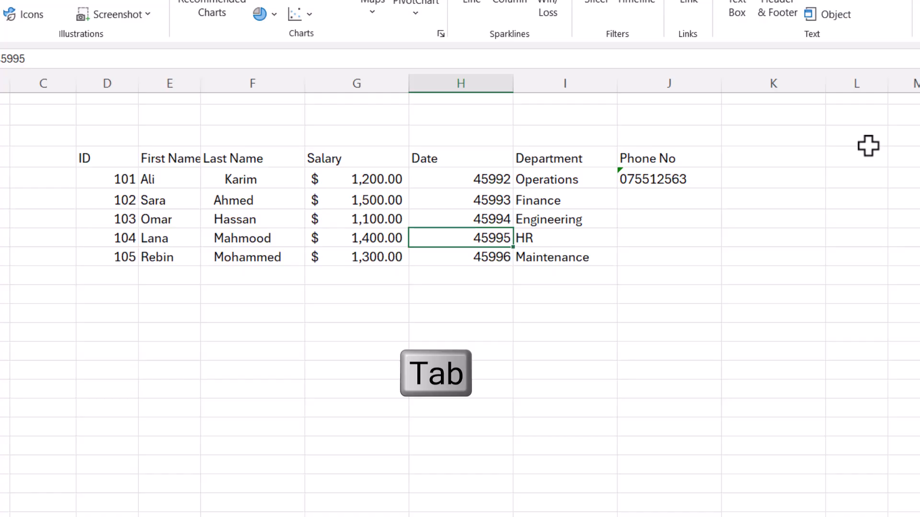
pyautogui.hotkey('shift', 'Tab')
pyautogui.hotkey('shift', 'Tab')
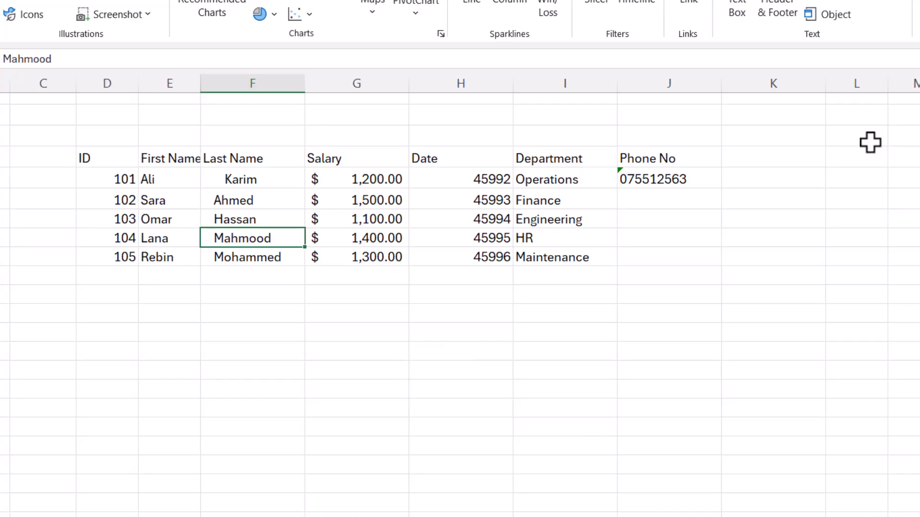
pyautogui.press('Return')
pyautogui.press('Return')
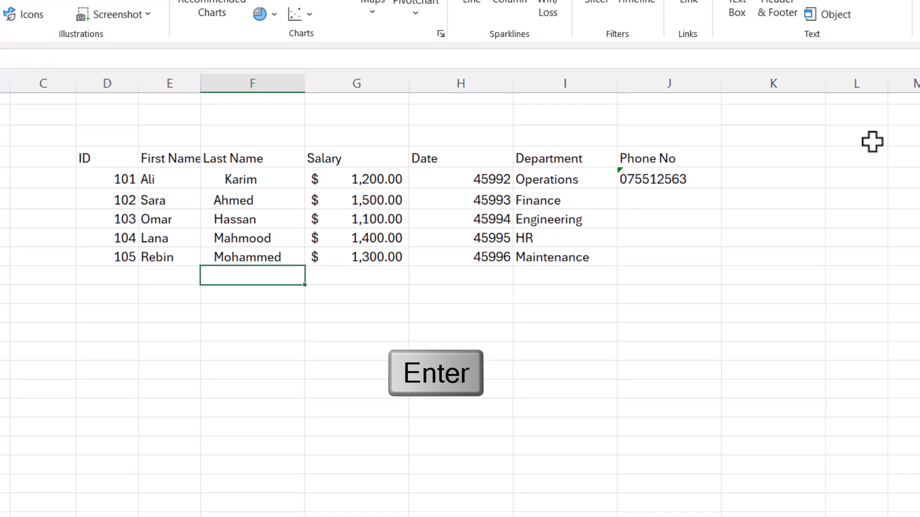
pyautogui.press('Return')
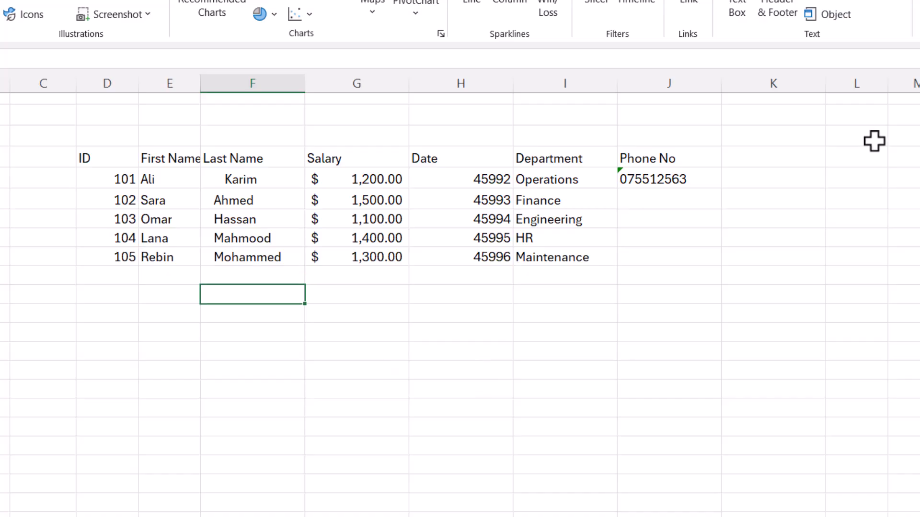
pyautogui.press('Up')
pyautogui.press('Up')
pyautogui.press('Up')
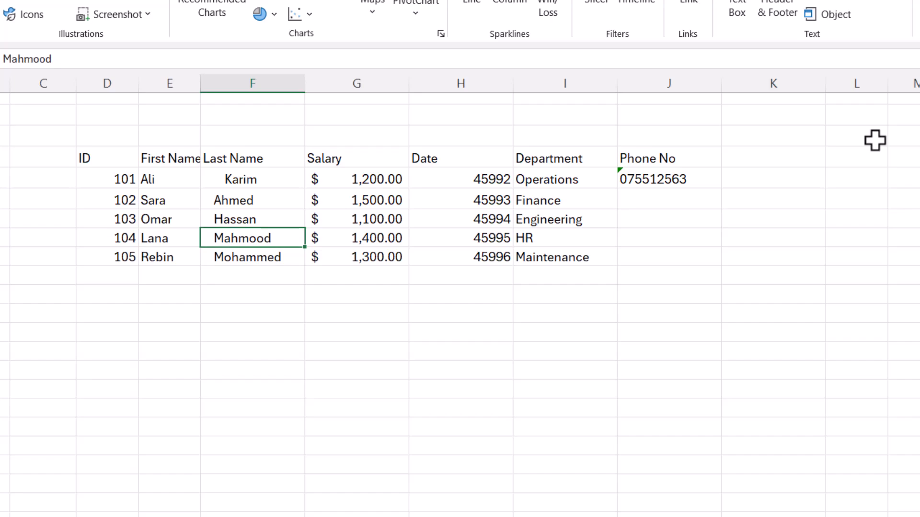
pyautogui.press('Up')
pyautogui.press('Up')
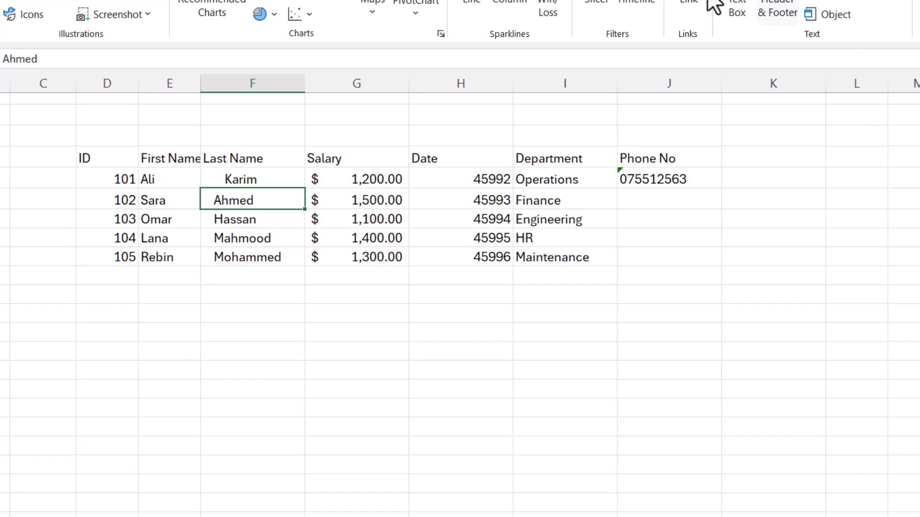
# Select D4:J9 and apply Center and Middle Align to all its contents.
pyautogui.click(102, 157)
pyautogui.moveTo(103, 157); pyautogui.dragTo(658, 260)
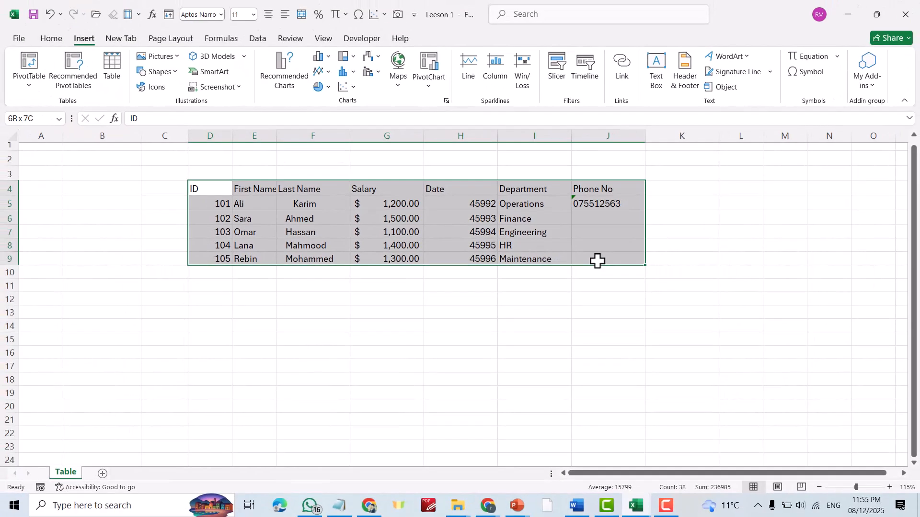
pyautogui.moveTo(598, 261); pyautogui.dragTo(598, 262)
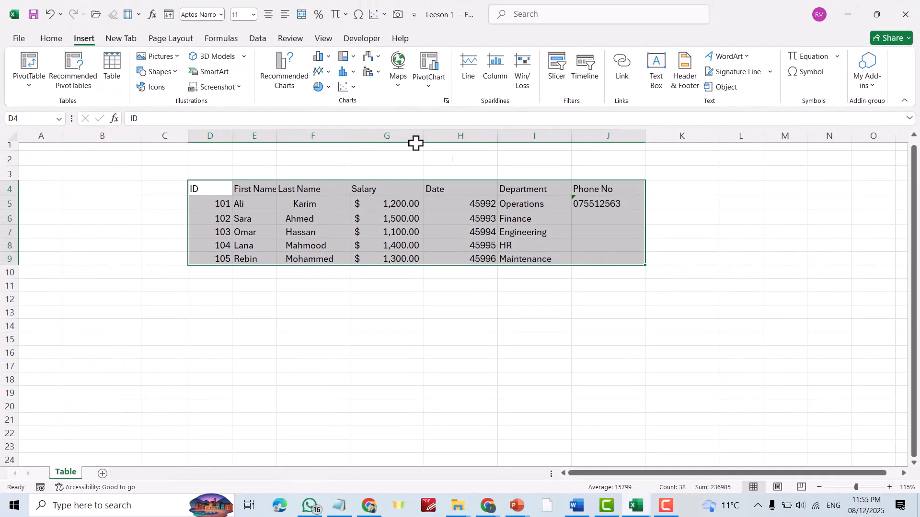
pyautogui.click(50, 40)
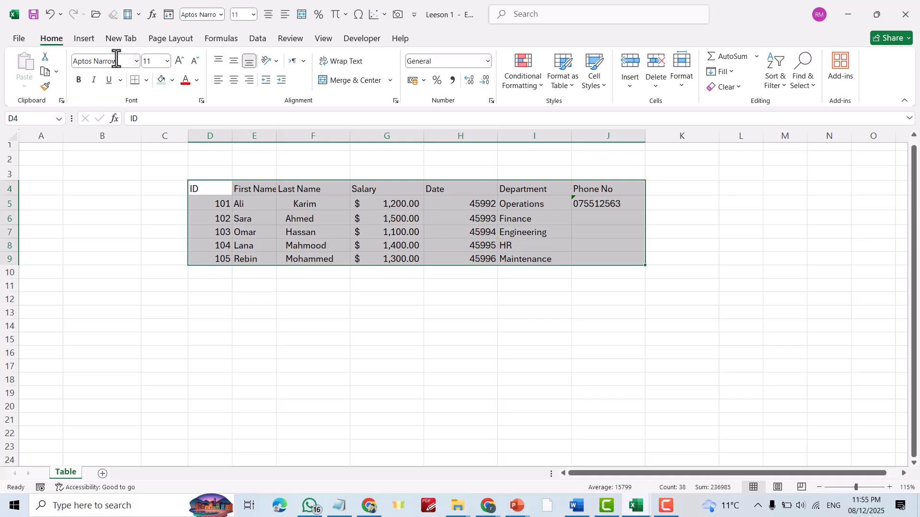
pyautogui.click(234, 80)
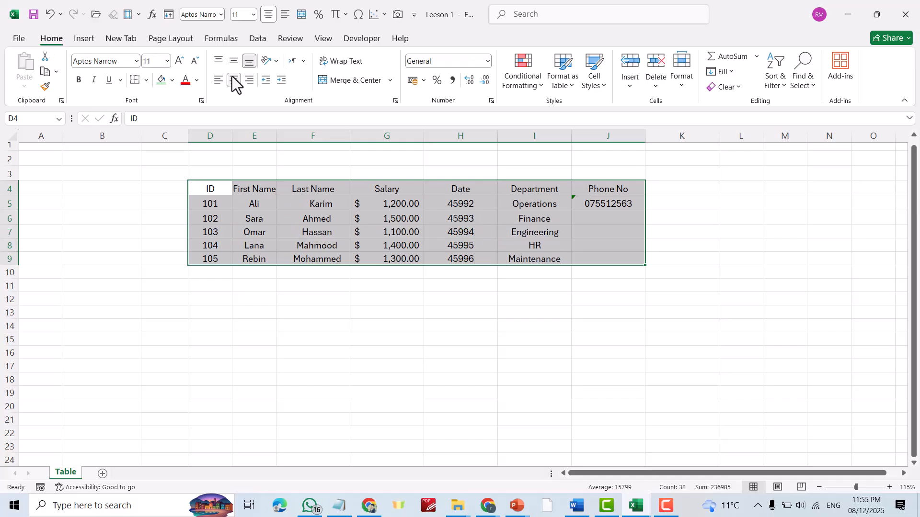
pyautogui.click(229, 59)
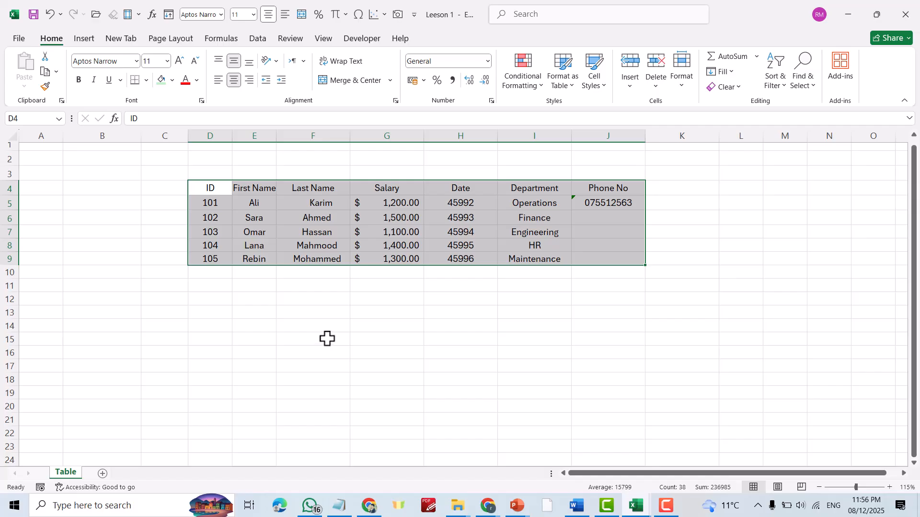
# Create a table from the range with Ctrl+T, then undo it.
pyautogui.hotkey('ctrl', 't')
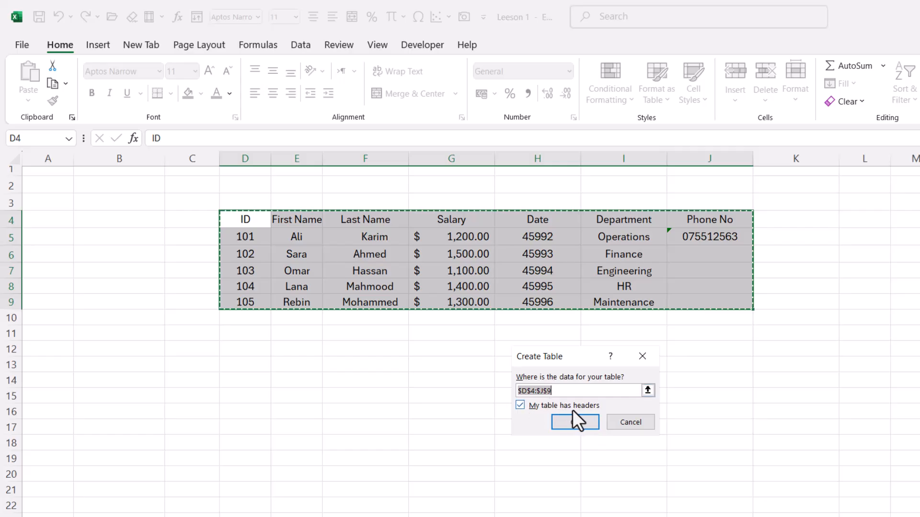
pyautogui.click(520, 405)
pyautogui.click(519, 406)
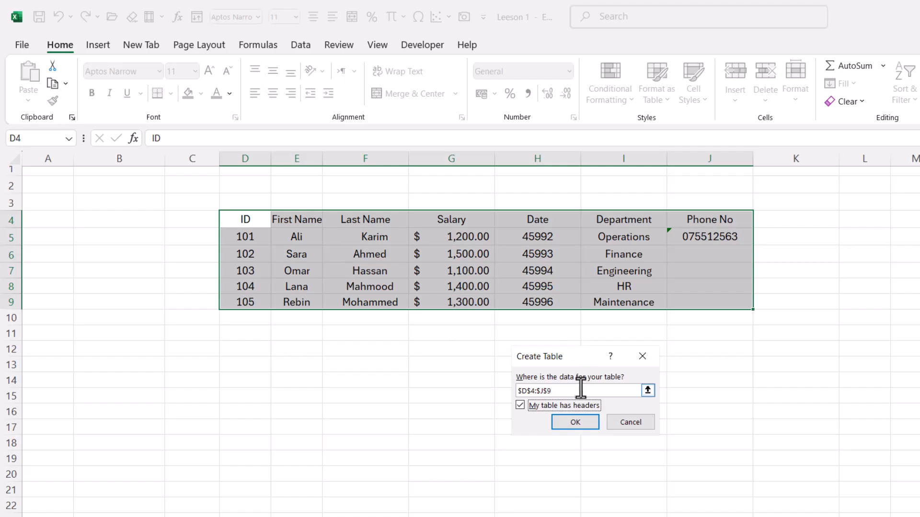
pyautogui.click(575, 422)
pyautogui.click(636, 348)
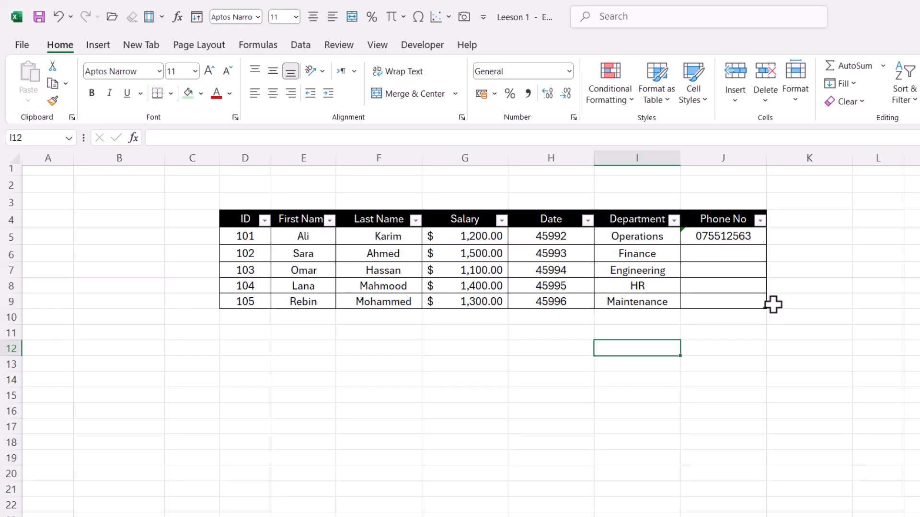
pyautogui.hotkey('ctrl', 'z')
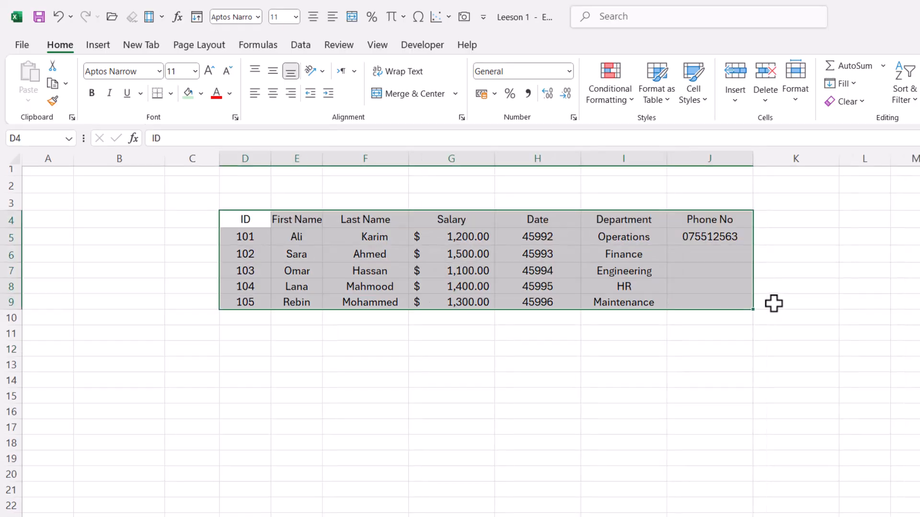
# Reselect D4:J9 and insert a table with headers via Insert > Table.
pyautogui.click(474, 380)
pyautogui.moveTo(243, 218); pyautogui.dragTo(740, 310)
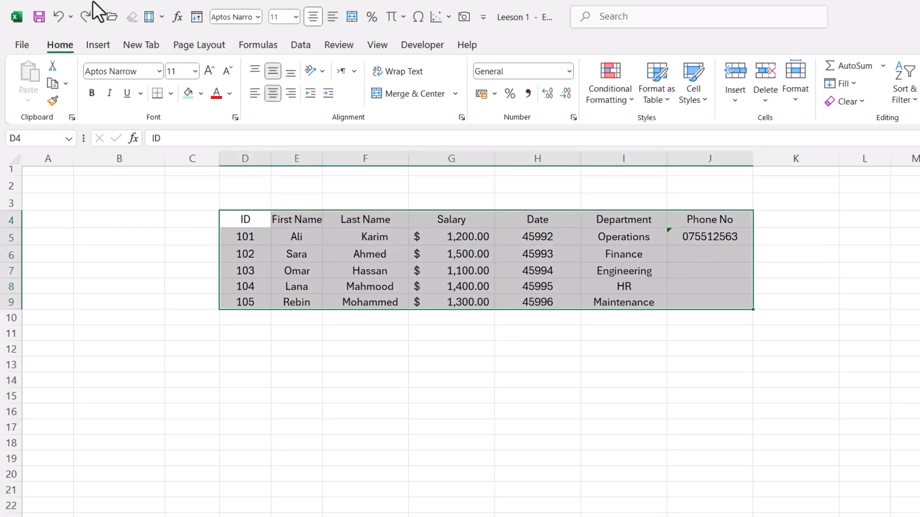
pyautogui.click(96, 45)
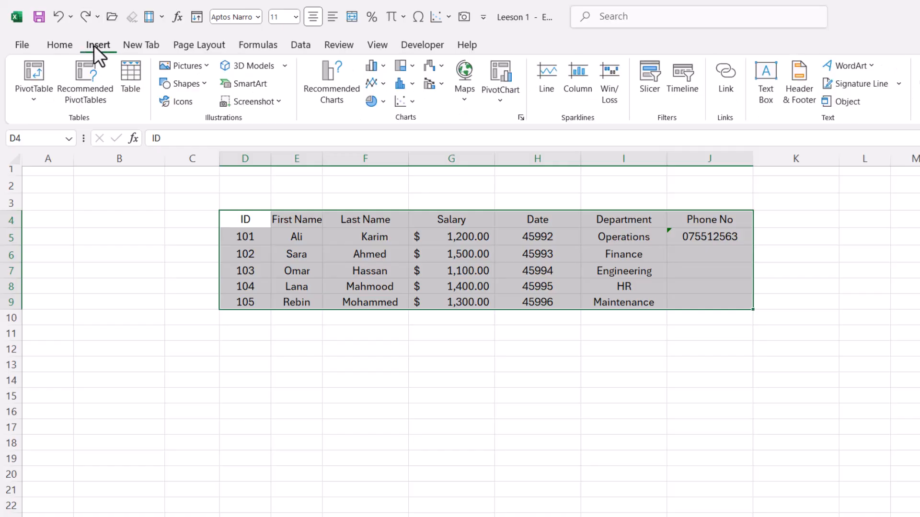
pyautogui.click(134, 86)
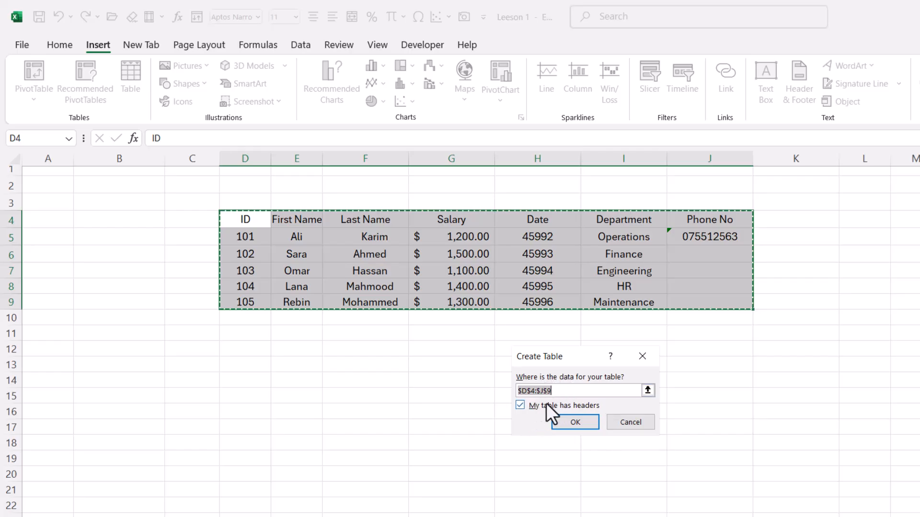
pyautogui.click(569, 423)
pyautogui.click(500, 392)
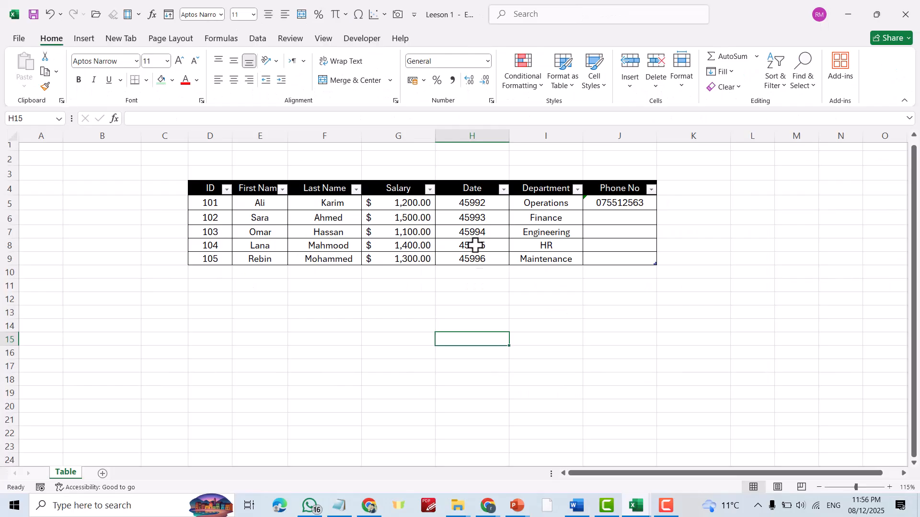
pyautogui.click(429, 190)
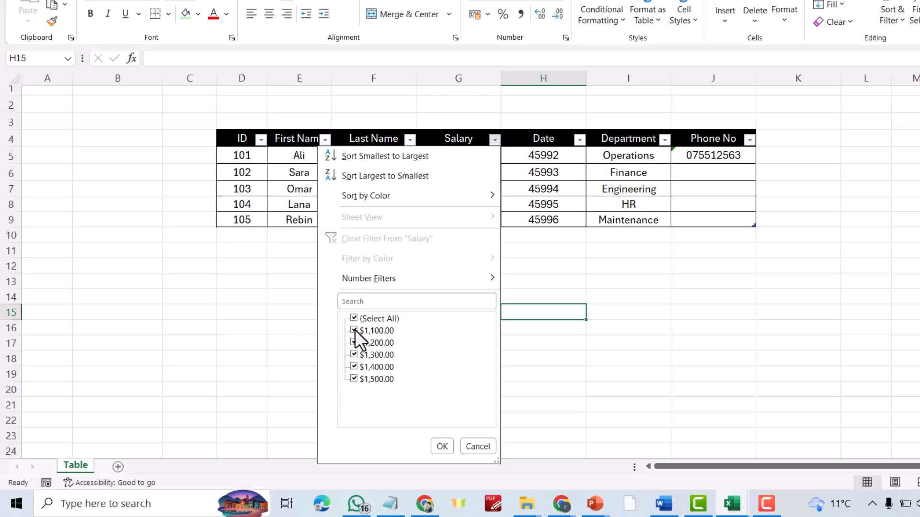
pyautogui.click(355, 329)
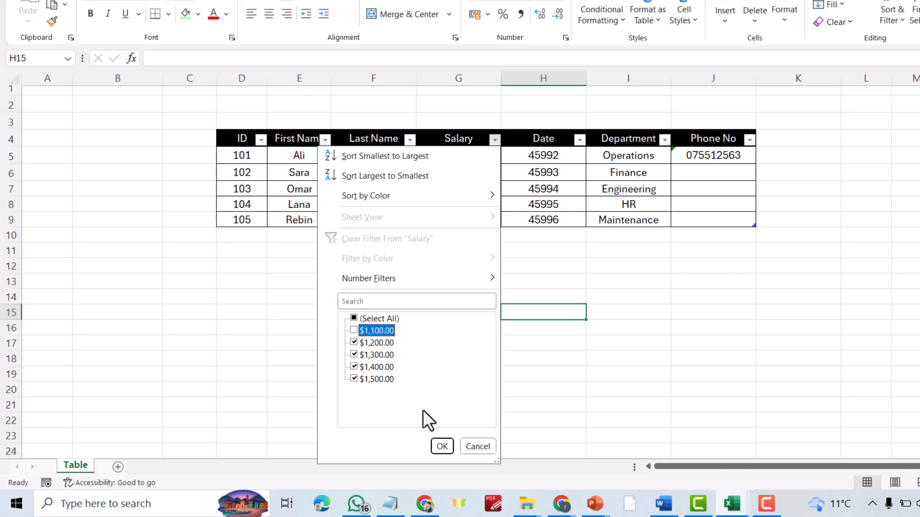
pyautogui.click(437, 446)
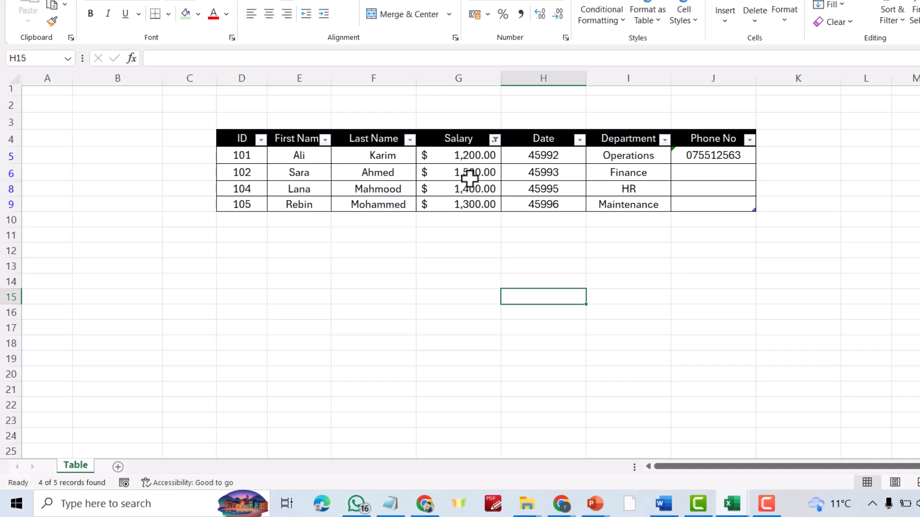
pyautogui.click(494, 139)
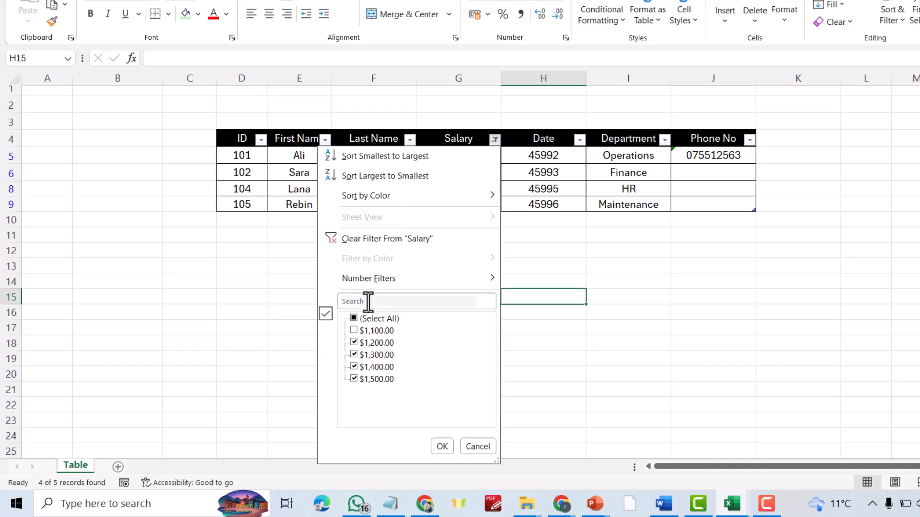
pyautogui.click(353, 330)
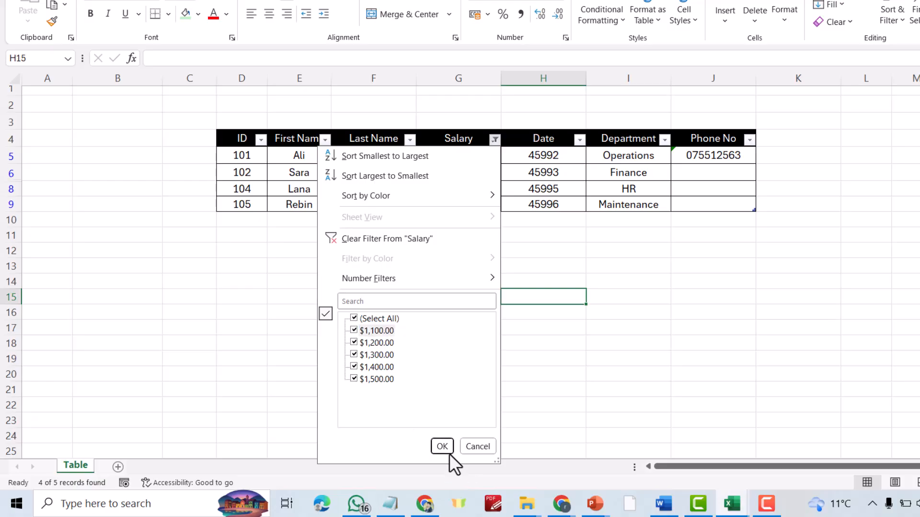
pyautogui.click(446, 446)
pyautogui.click(663, 359)
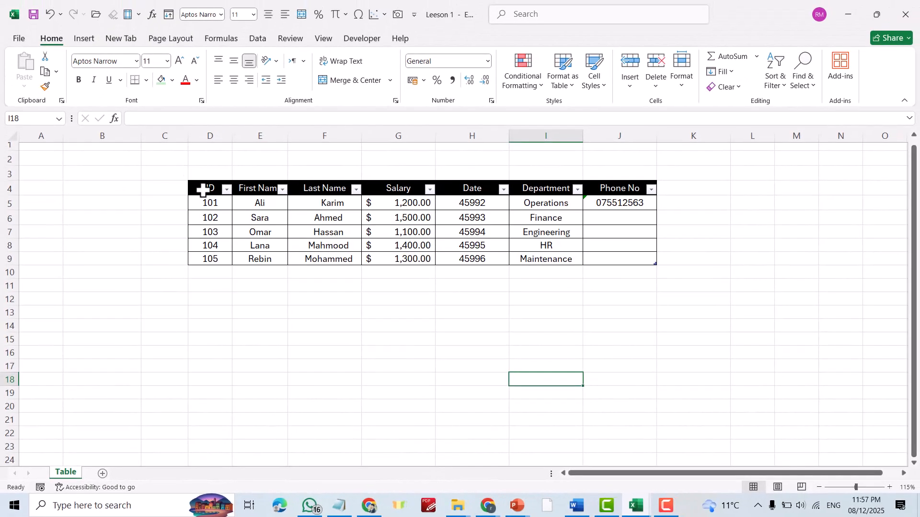
# Apply the dark blue Light style from the Table Styles gallery to table D4:J9.
pyautogui.moveTo(231, 139); pyautogui.dragTo(376, 159)
pyautogui.moveTo(327, 206); pyautogui.dragTo(618, 262)
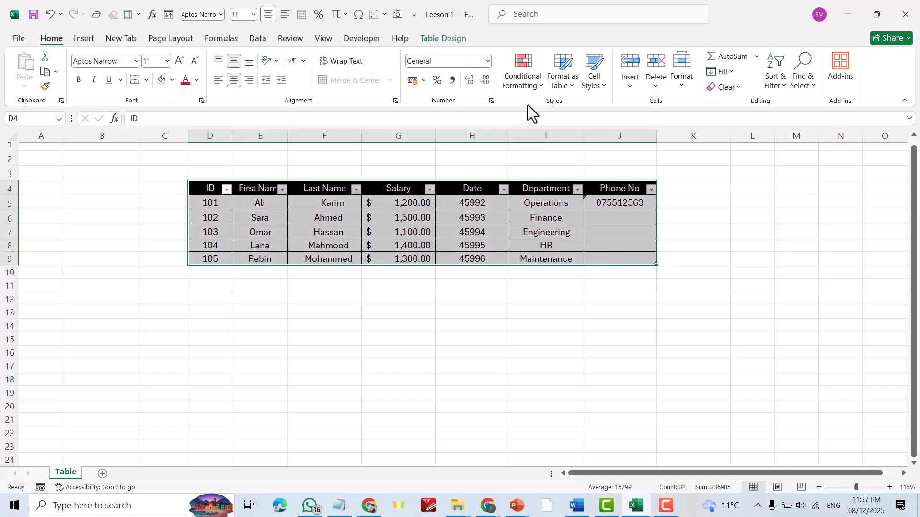
pyautogui.click(446, 39)
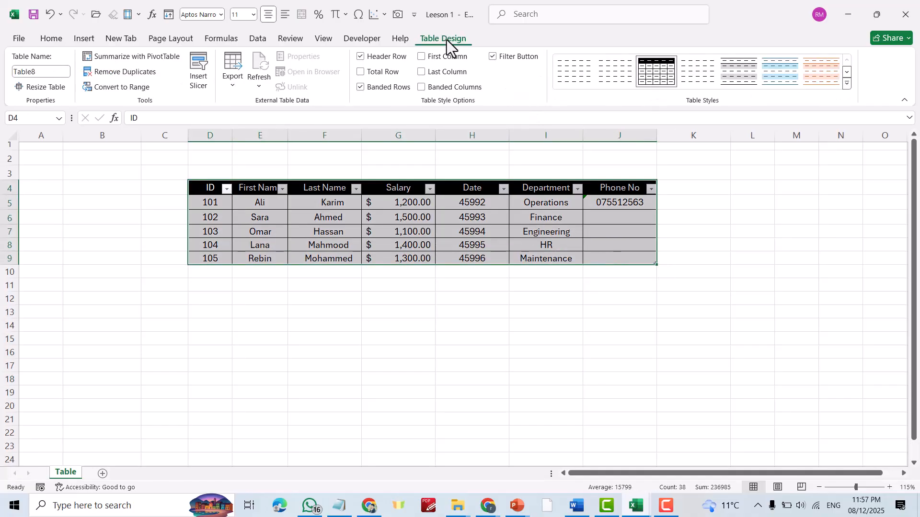
pyautogui.click(847, 84)
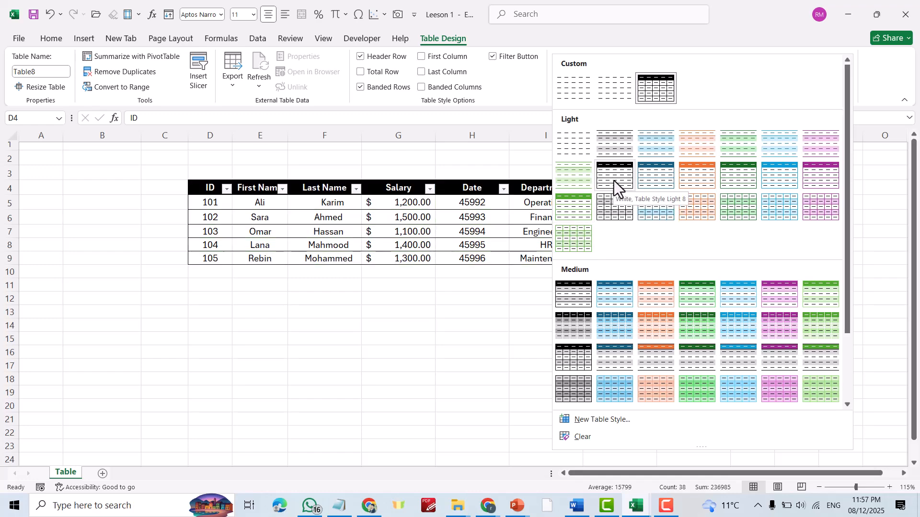
pyautogui.click(663, 179)
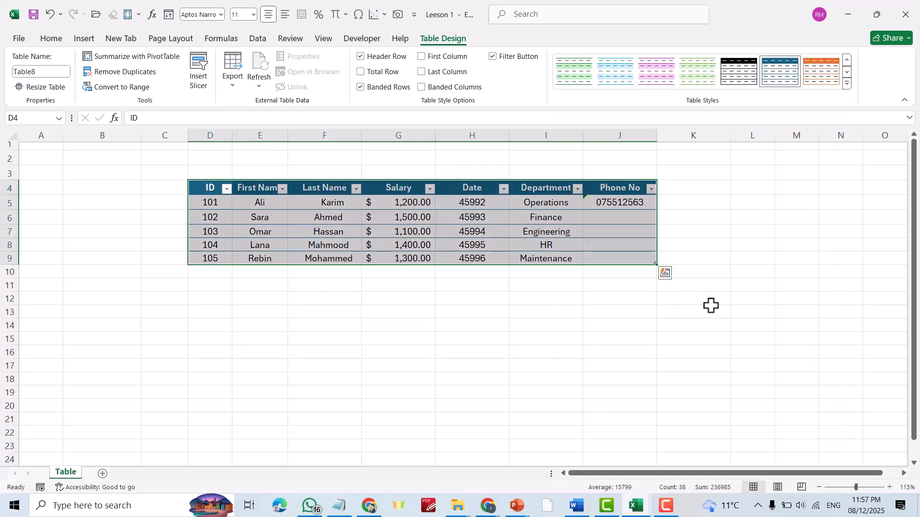
pyautogui.click(703, 308)
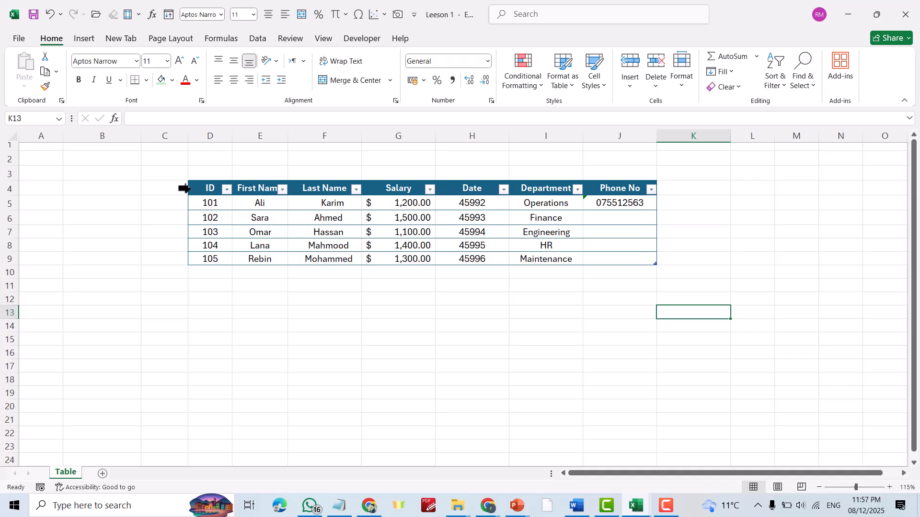
# Drag the employee table from D4:J9 to its final position at C10:I15.
pyautogui.moveTo(207, 188); pyautogui.dragTo(646, 259)
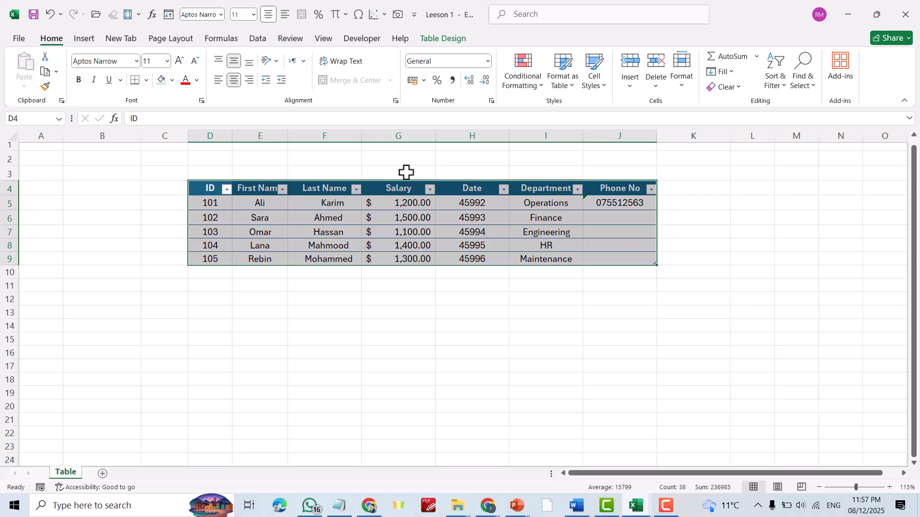
pyautogui.click(253, 190)
pyautogui.moveTo(198, 187); pyautogui.dragTo(614, 261)
pyautogui.moveTo(367, 182); pyautogui.dragTo(245, 289)
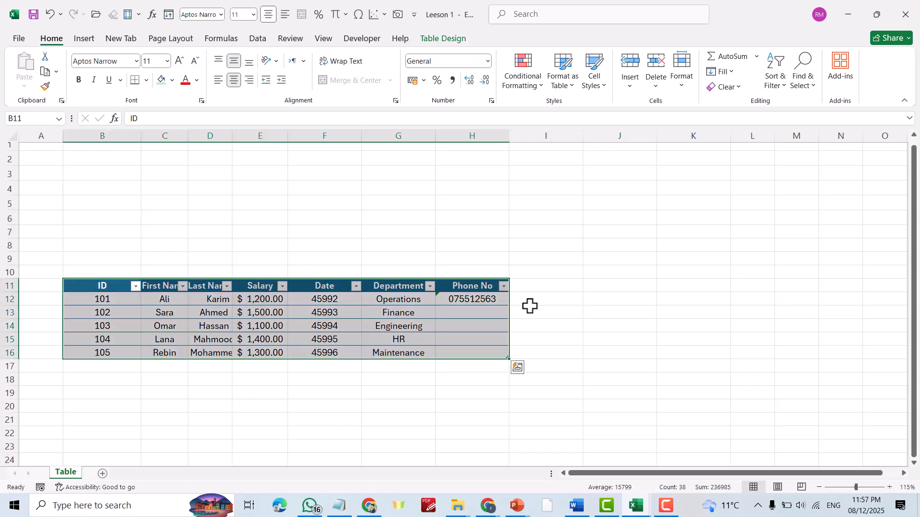
pyautogui.moveTo(509, 328); pyautogui.dragTo(727, 316)
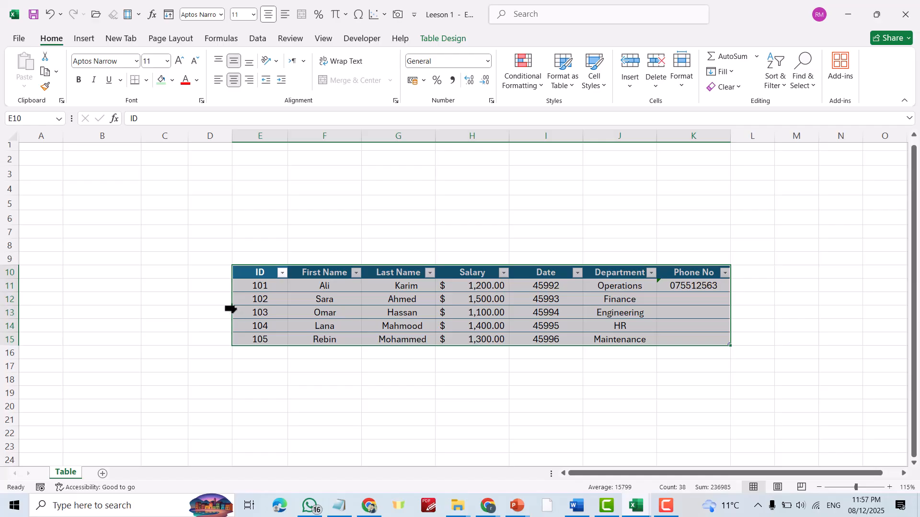
pyautogui.moveTo(232, 306); pyautogui.dragTo(190, 297)
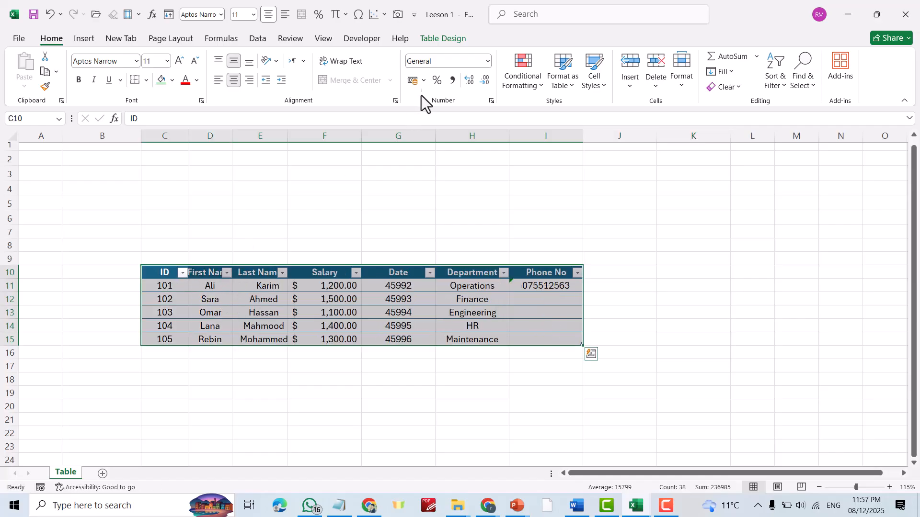
# Apply the grey Medium table style with a black header to the employee table.
pyautogui.click(443, 39)
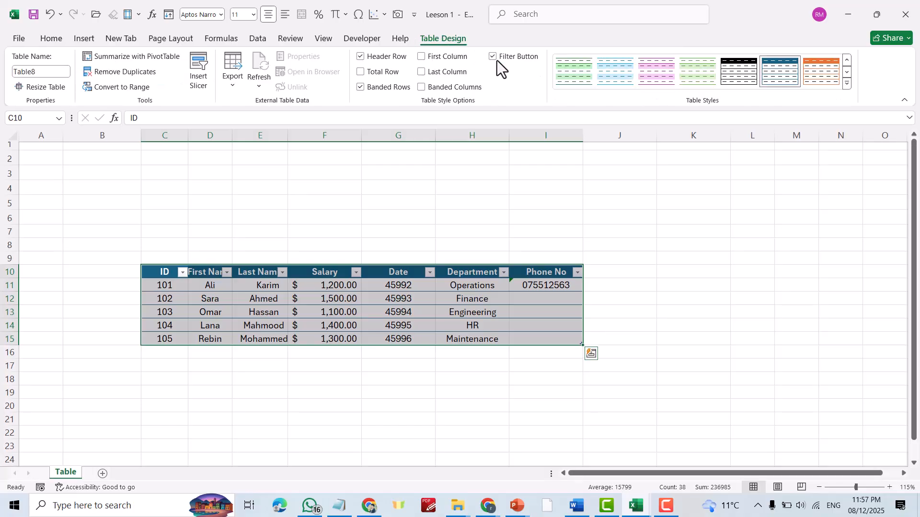
pyautogui.click(847, 84)
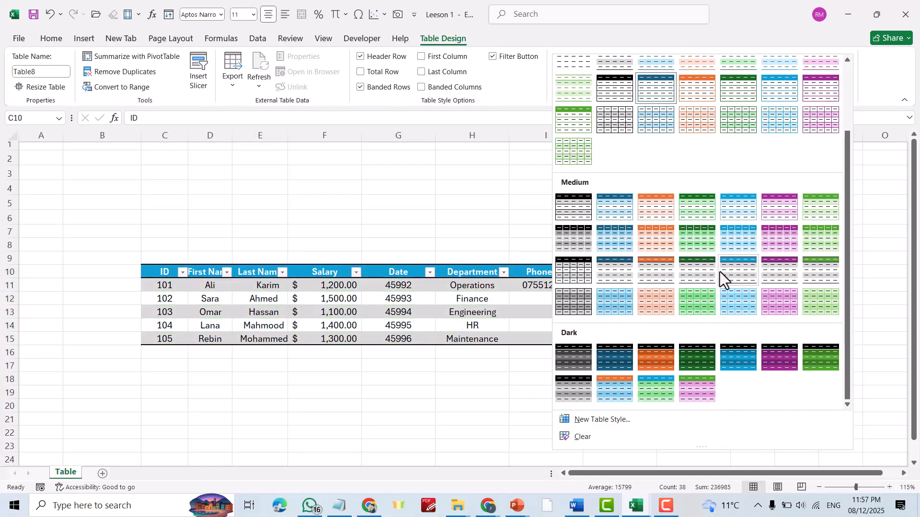
pyautogui.click(573, 294)
# Reselect the whole employee table C10:I15.
pyautogui.click(398, 217)
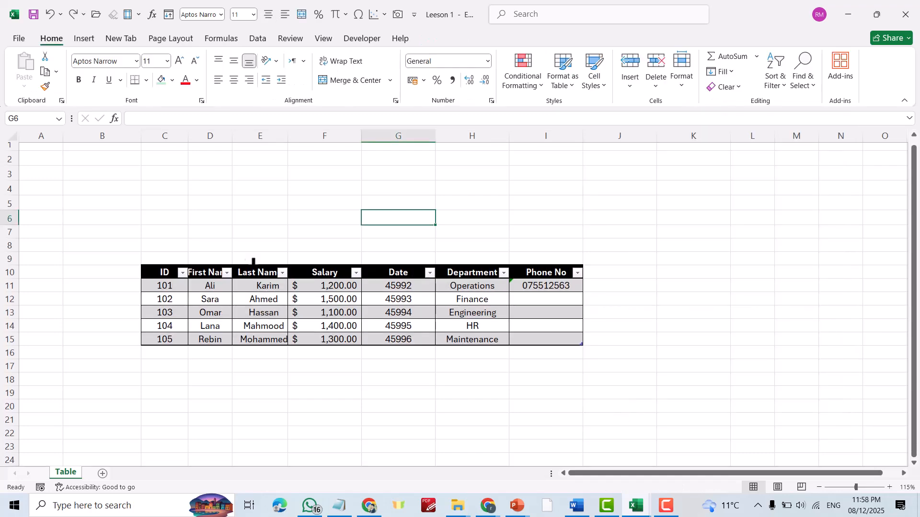
pyautogui.moveTo(154, 271); pyautogui.dragTo(568, 344)
pyautogui.click(256, 200)
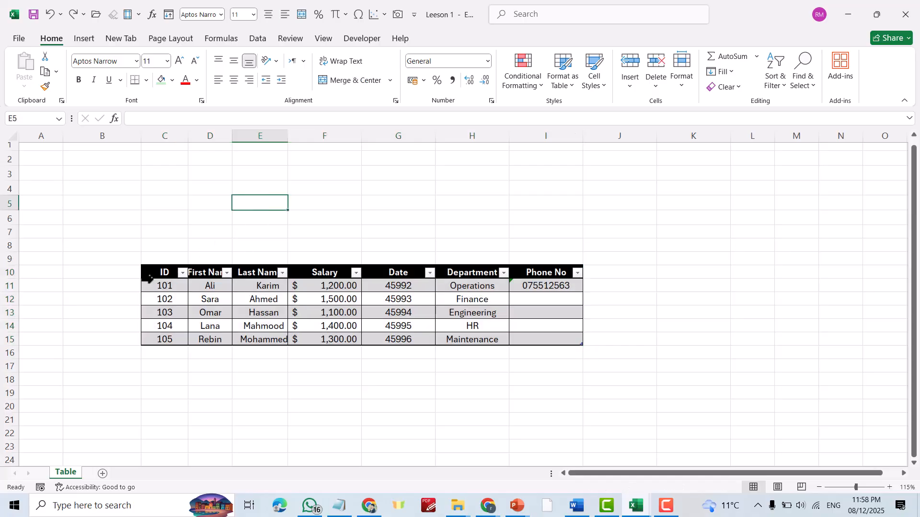
pyautogui.moveTo(156, 271); pyautogui.dragTo(534, 342)
pyautogui.rightClick(272, 300)
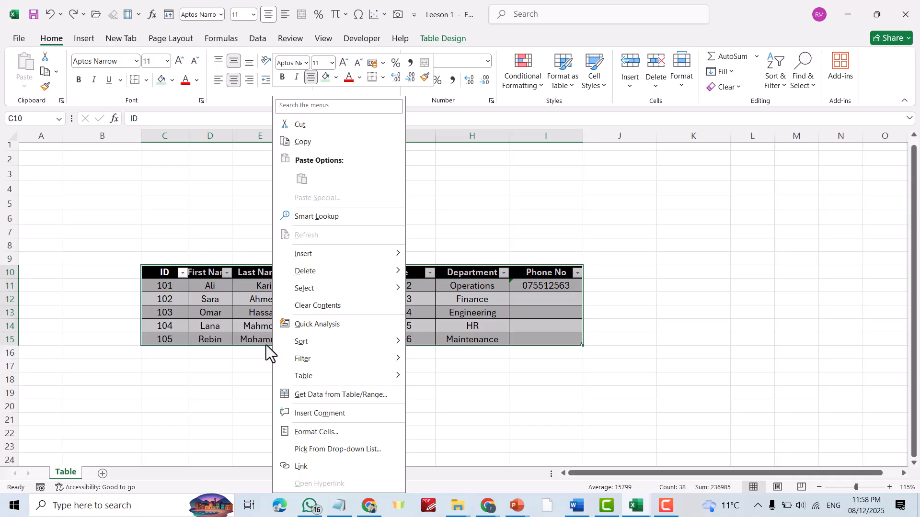
pyautogui.moveTo(309, 273)
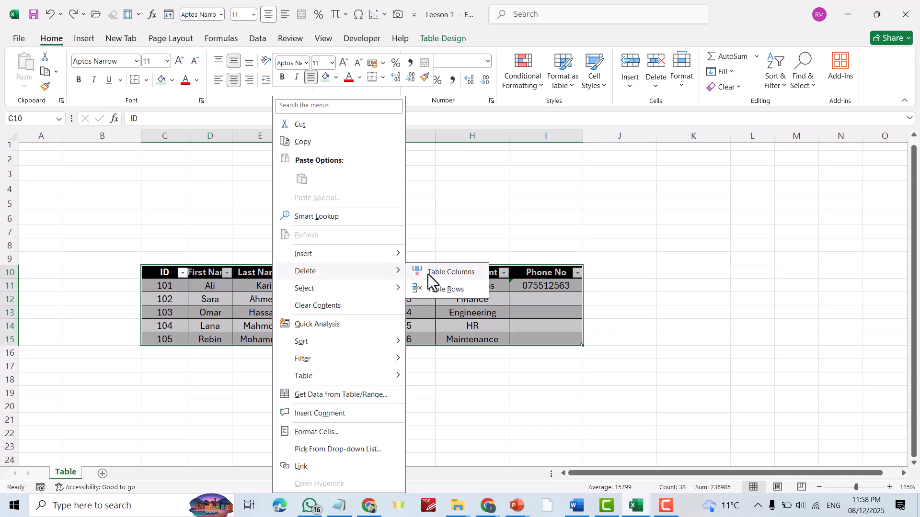
pyautogui.click(441, 275)
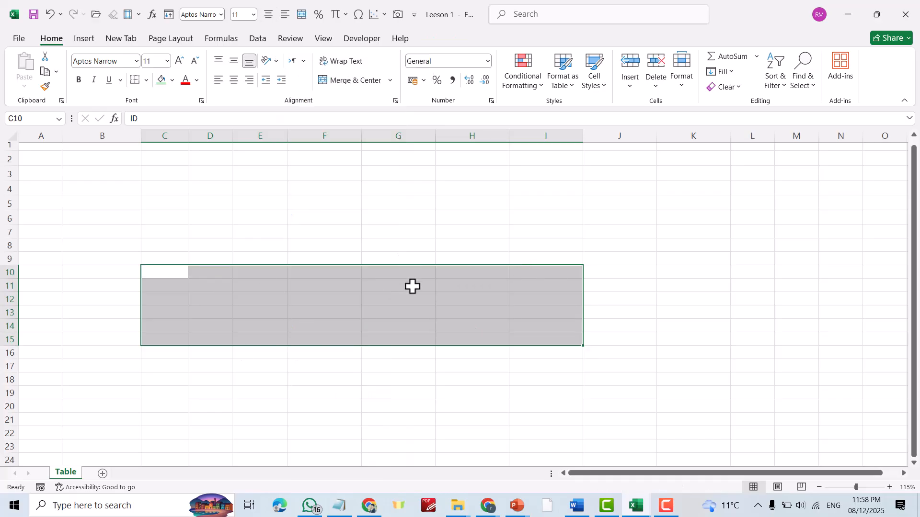
pyautogui.click(543, 206)
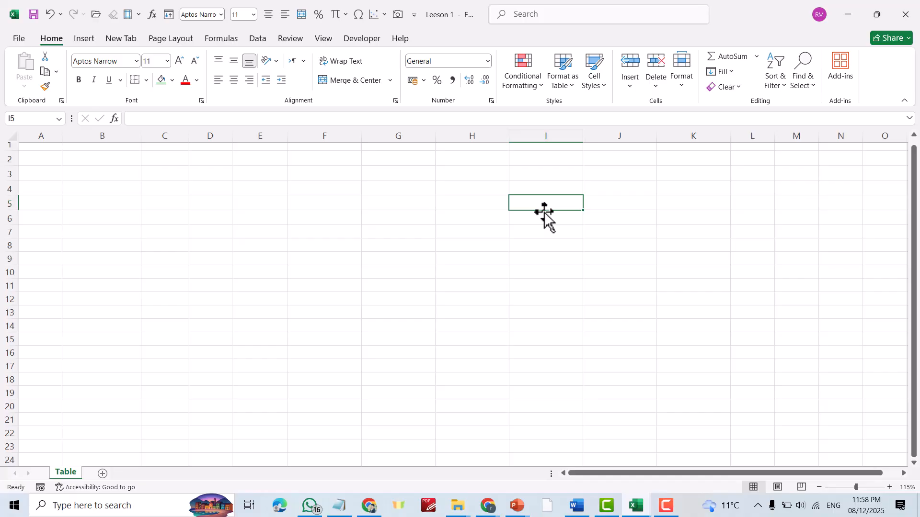
pyautogui.hotkey('ctrl', 'z')
pyautogui.click(544, 217)
pyautogui.click(722, 216)
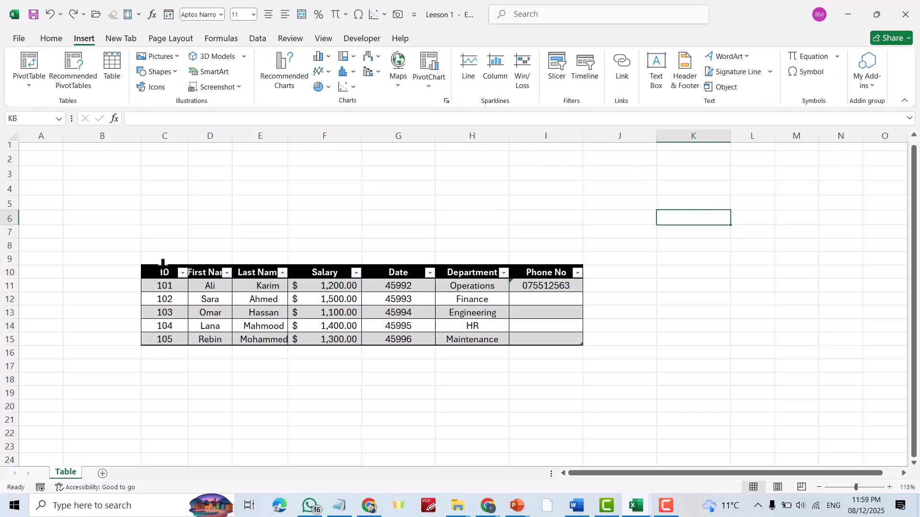
# Delete the custom table style Table Style 1 from the Table Styles gallery.
pyautogui.moveTo(161, 273); pyautogui.dragTo(544, 337)
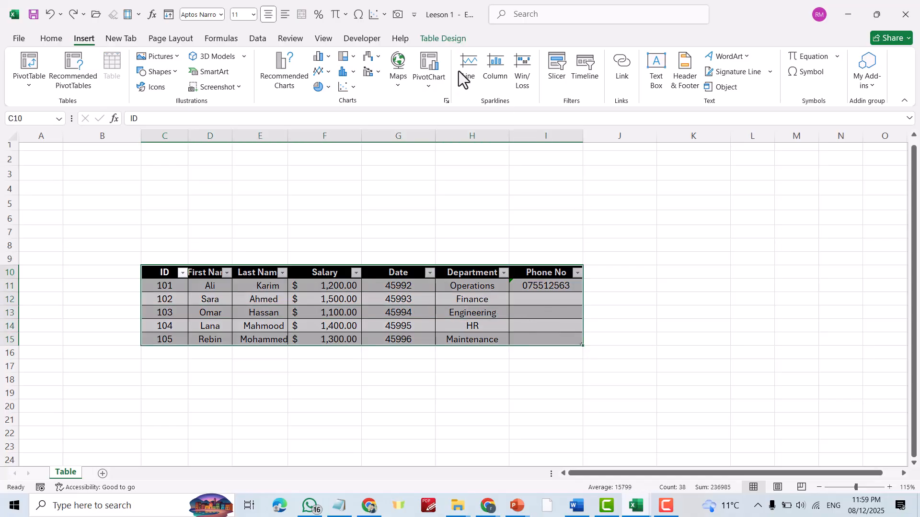
pyautogui.click(438, 37)
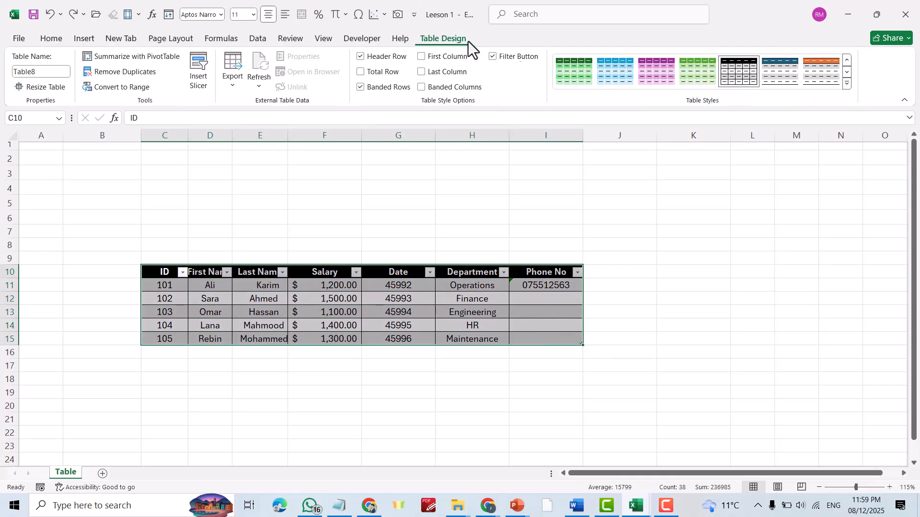
pyautogui.click(847, 83)
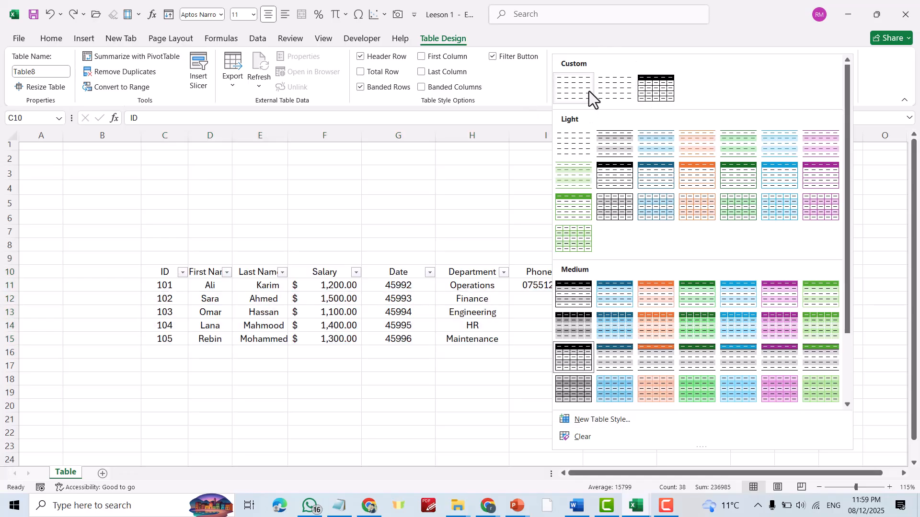
pyautogui.rightClick(573, 88)
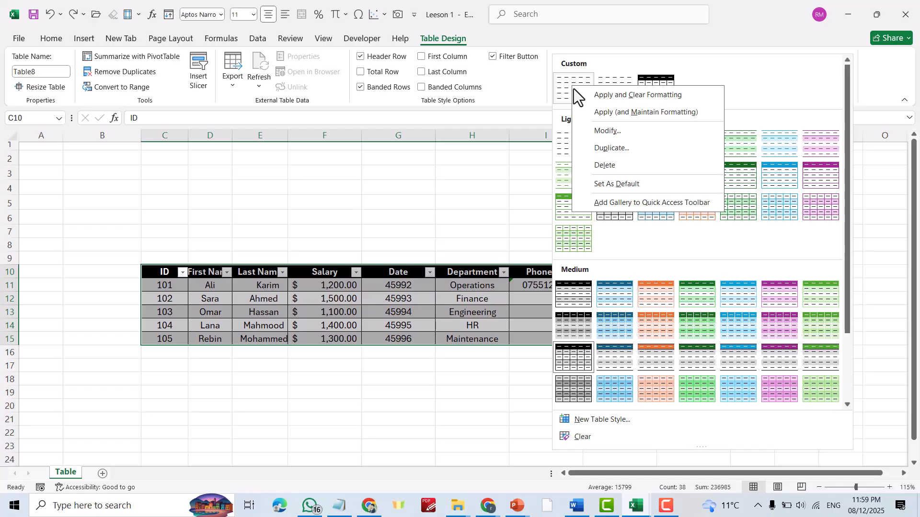
pyautogui.click(603, 165)
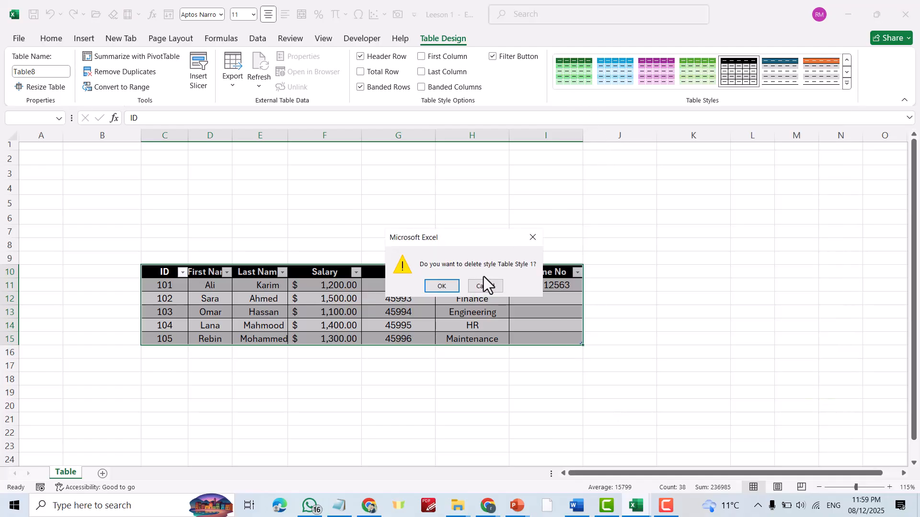
pyautogui.click(441, 286)
# Delete the custom Table Style 2, then choose Delete for Table Style 3.
pyautogui.click(846, 84)
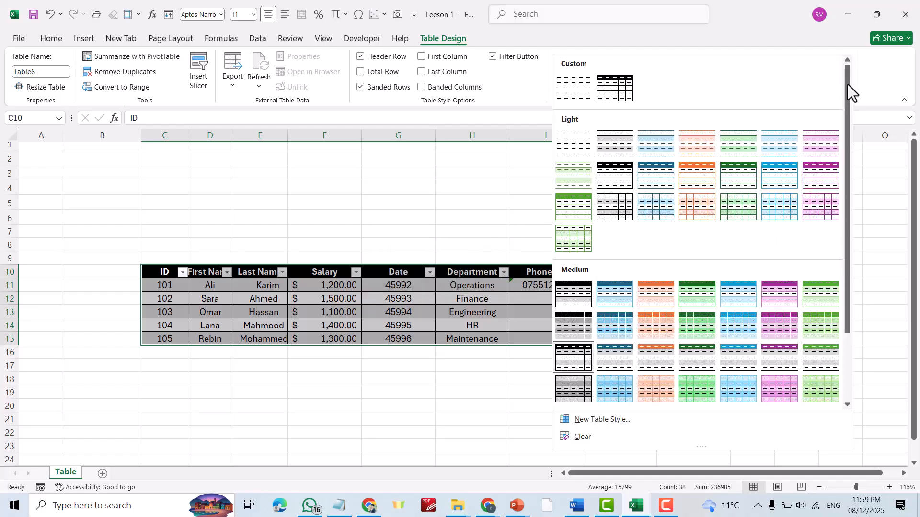
pyautogui.rightClick(572, 85)
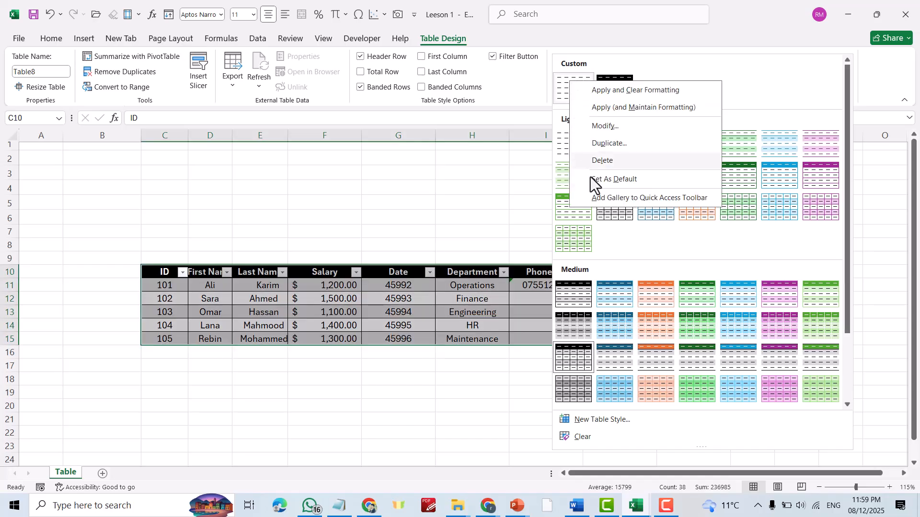
pyautogui.click(604, 161)
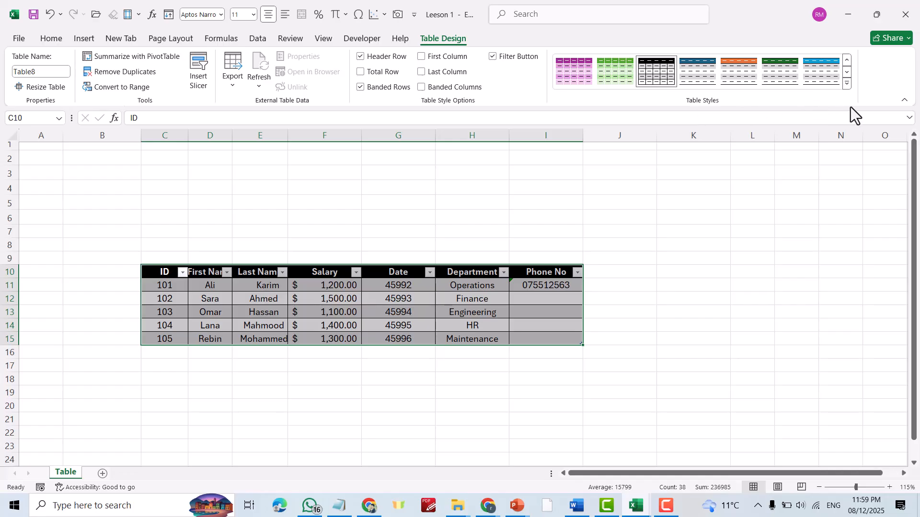
pyautogui.click(847, 82)
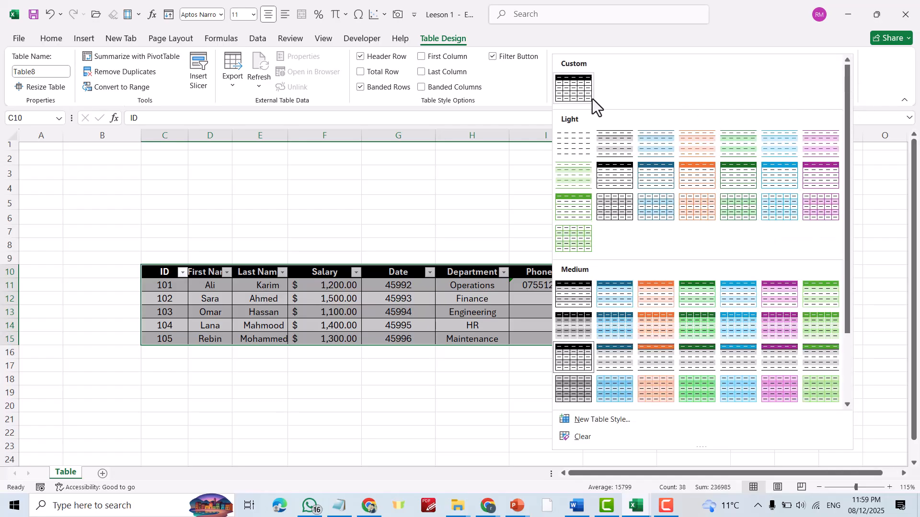
pyautogui.rightClick(565, 88)
pyautogui.click(602, 164)
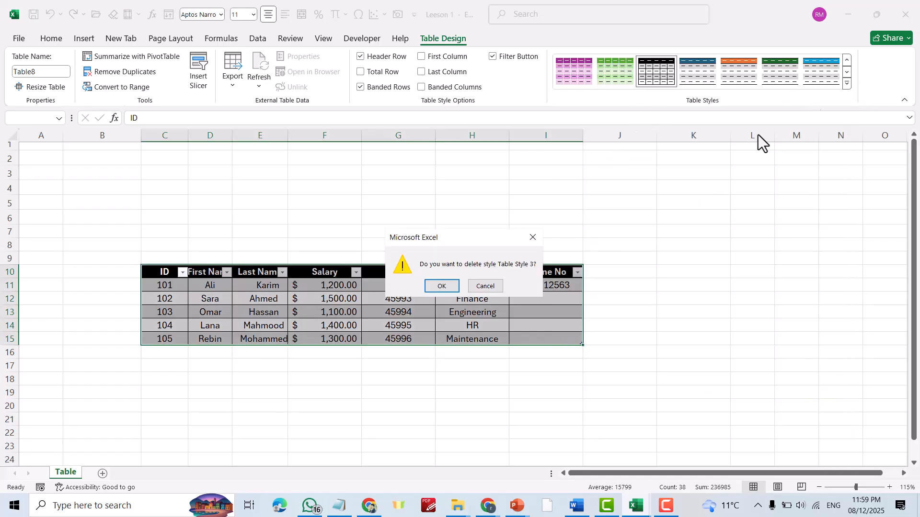
# Confirm deleting Table Style 3 and begin a new custom table style.
pyautogui.click(441, 286)
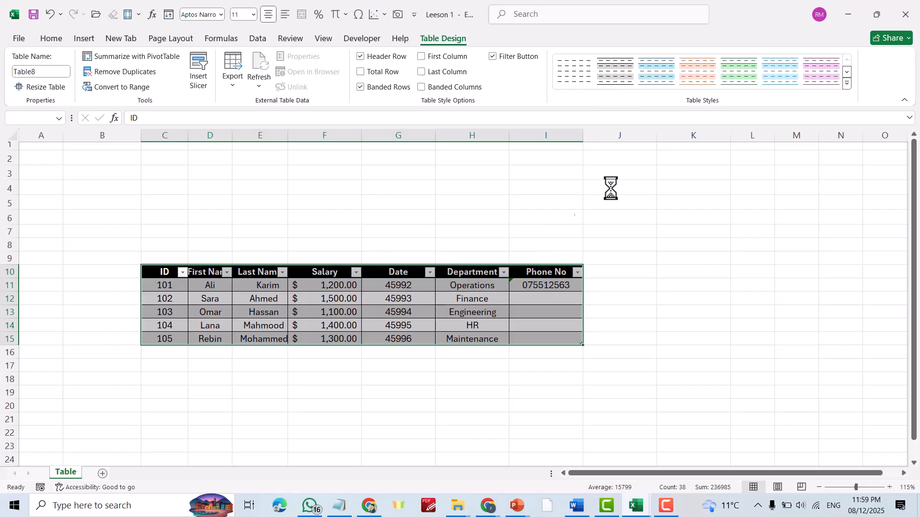
pyautogui.click(846, 83)
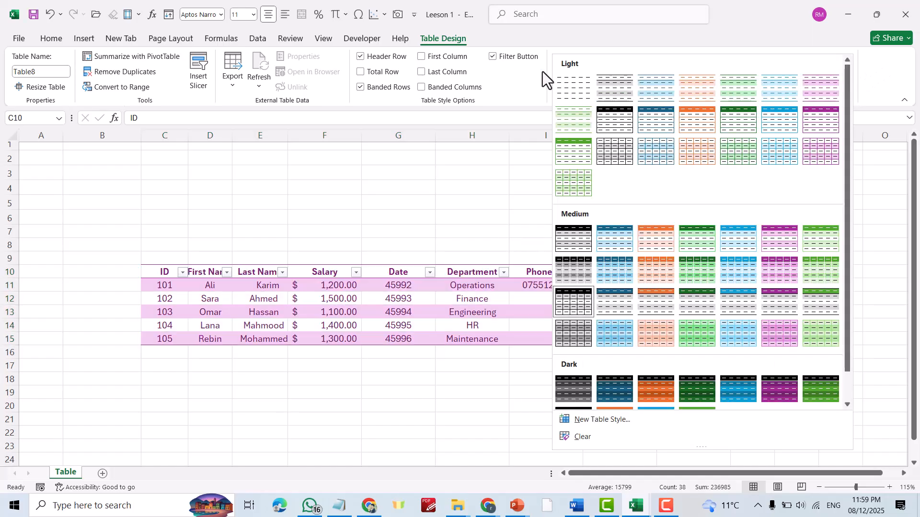
pyautogui.click(602, 421)
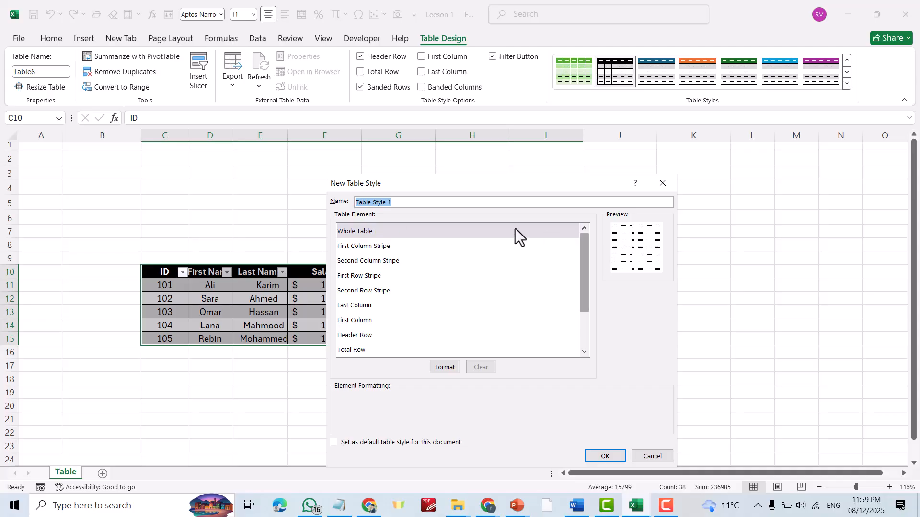
# Format the Header Row element with bold text in dark blue Text 2 colour.
pyautogui.click(361, 335)
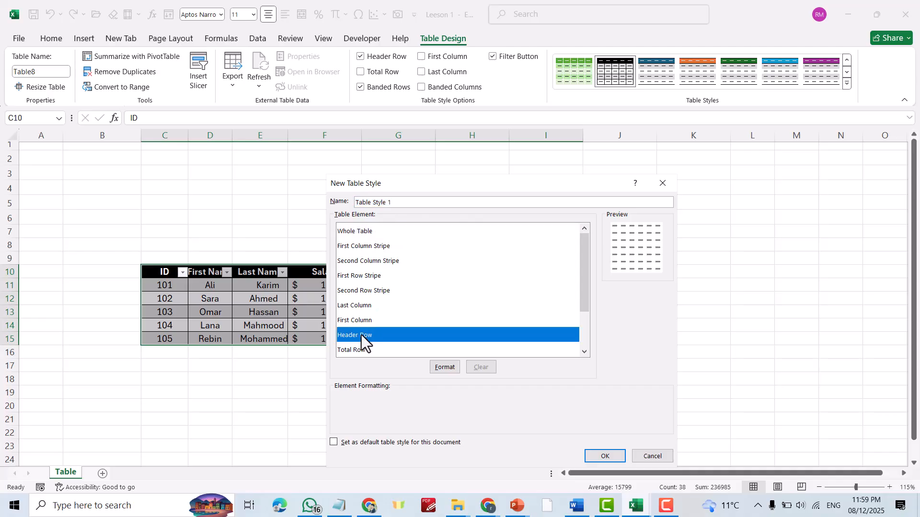
pyautogui.click(445, 367)
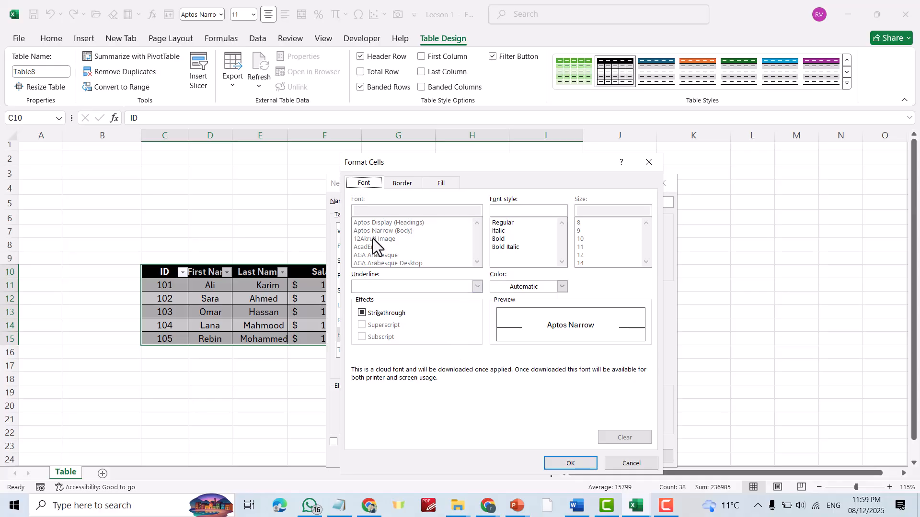
pyautogui.click(501, 238)
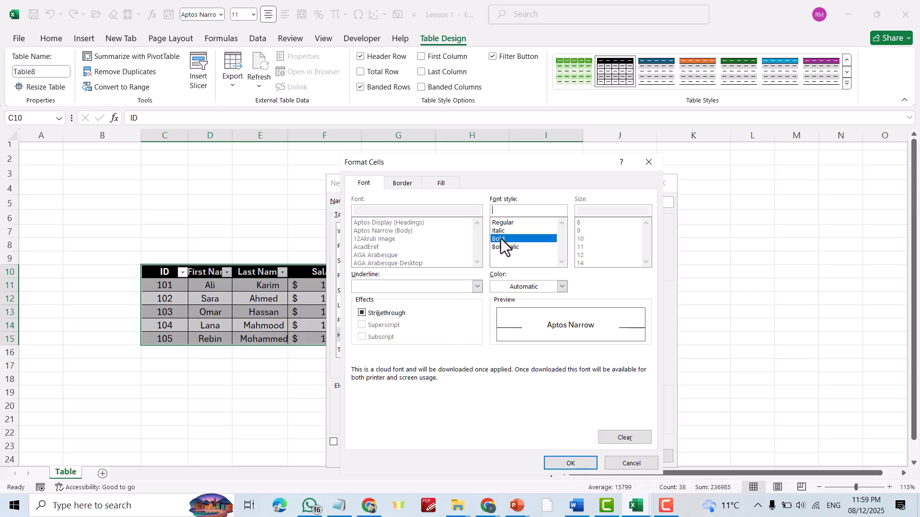
pyautogui.click(562, 287)
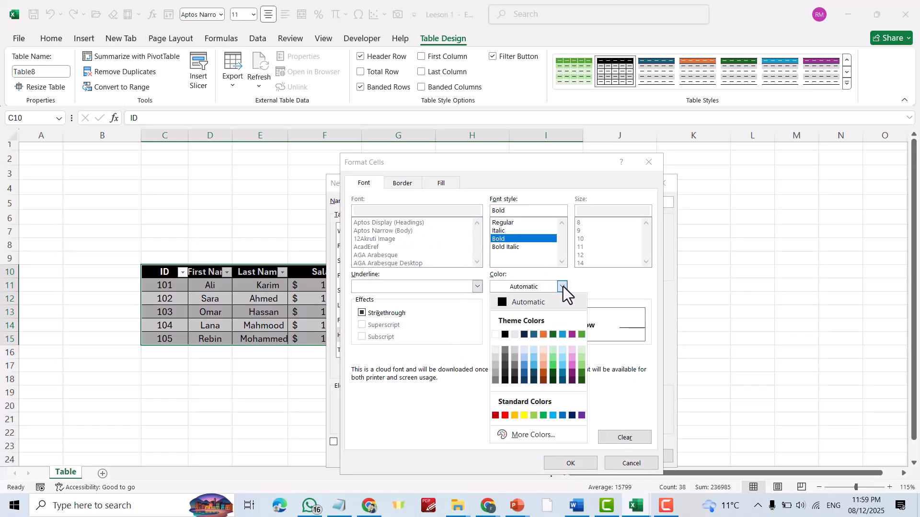
pyautogui.click(524, 335)
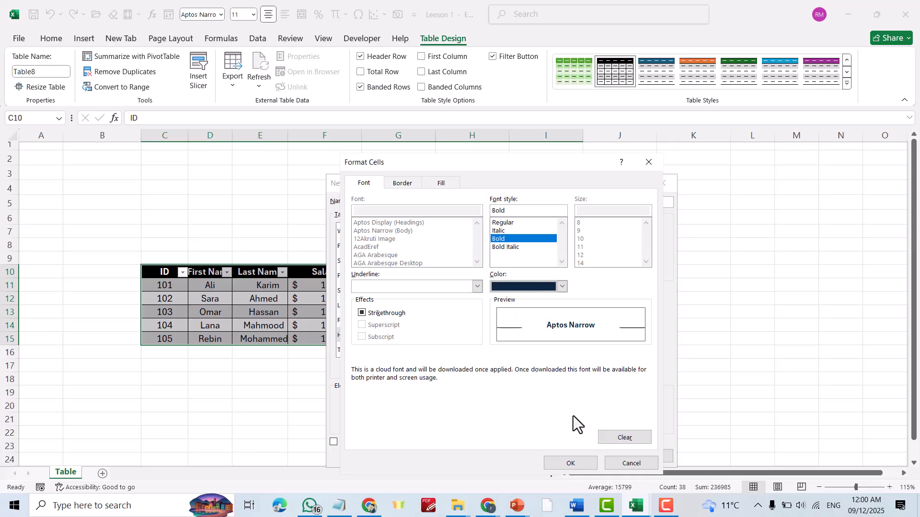
pyautogui.click(569, 464)
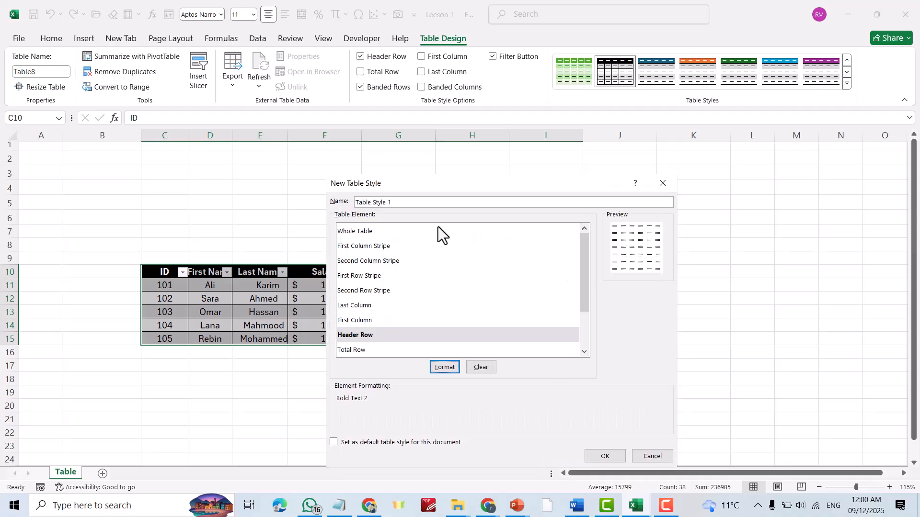
# Give the First Column Stripe element Accent 4, Lighter 60% formatting.
pyautogui.click(354, 246)
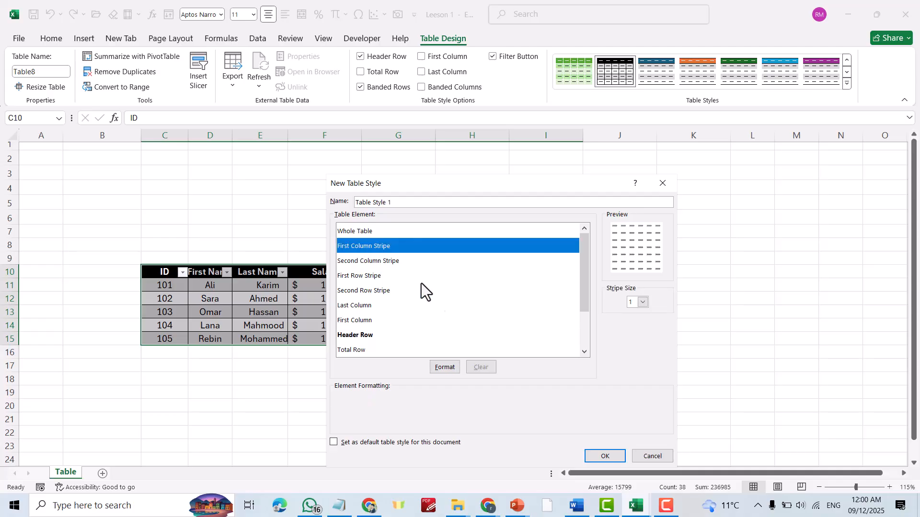
pyautogui.click(444, 368)
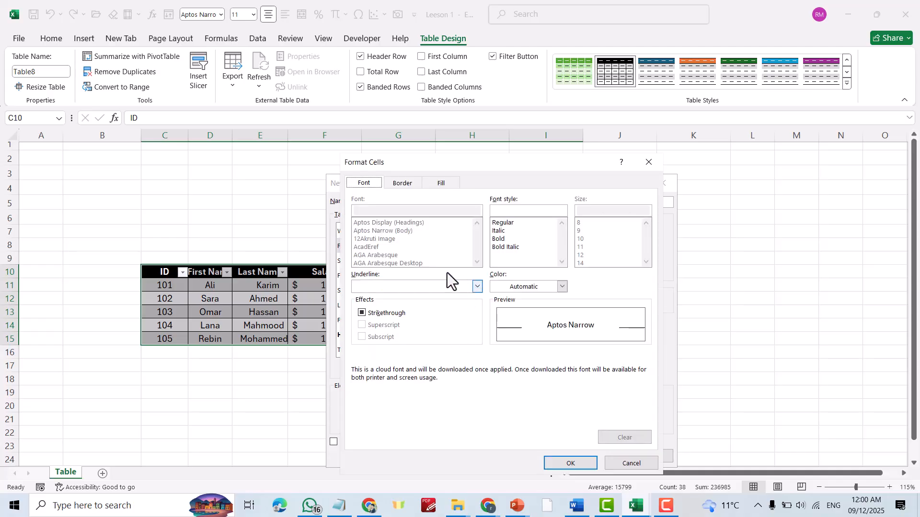
pyautogui.click(562, 287)
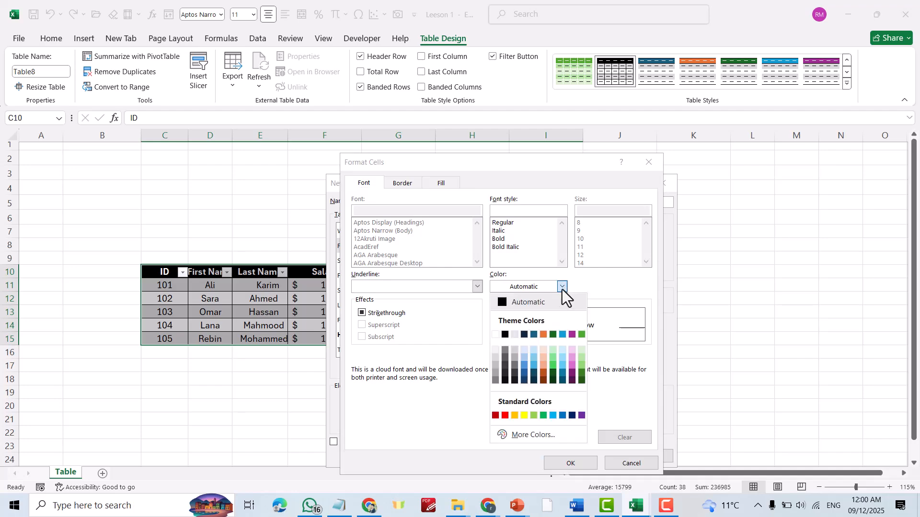
pyautogui.click(561, 358)
pyautogui.click(564, 461)
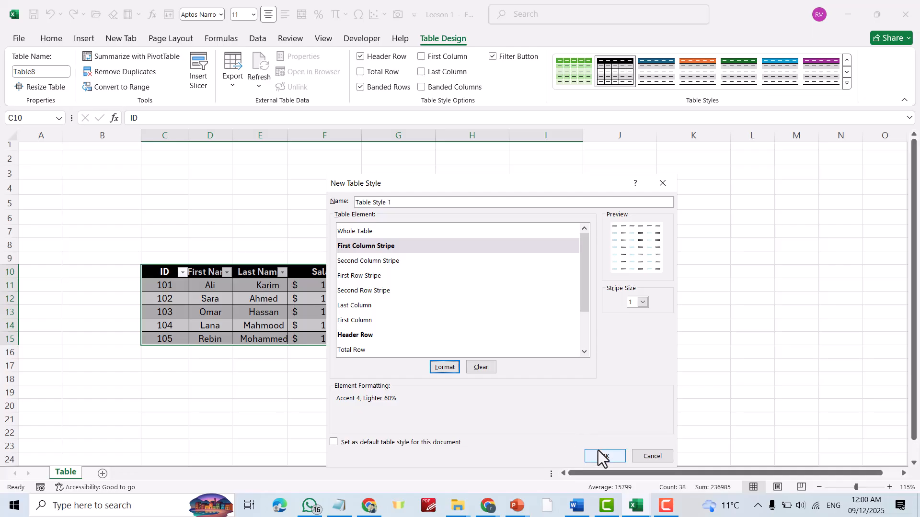
# Name the new table style 'My Table' and save it.
pyautogui.tripleClick(413, 204)
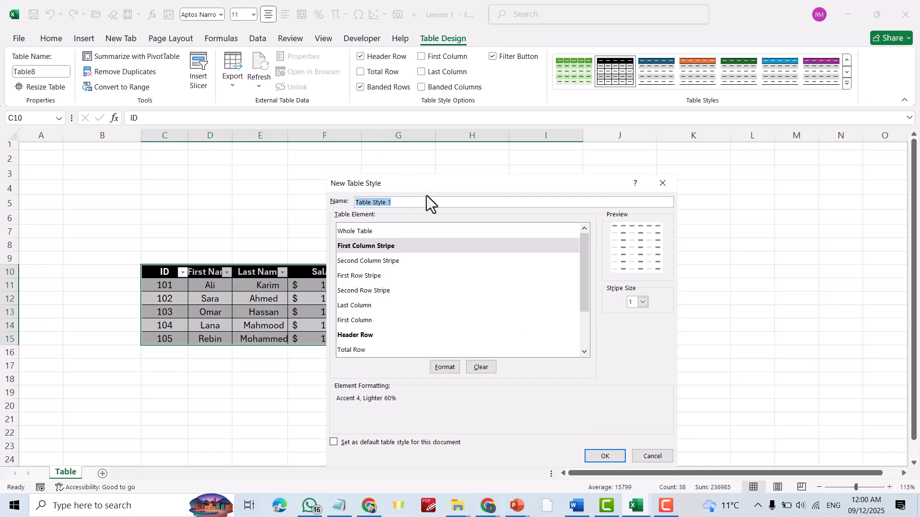
pyautogui.write('My Table')
pyautogui.click(605, 456)
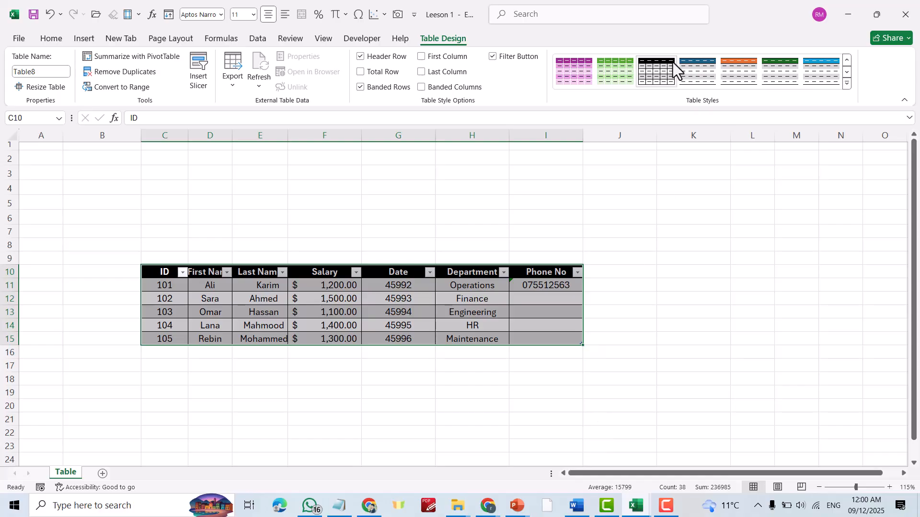
# Apply the custom style from the Table Styles gallery and check the table's look.
pyautogui.click(846, 81)
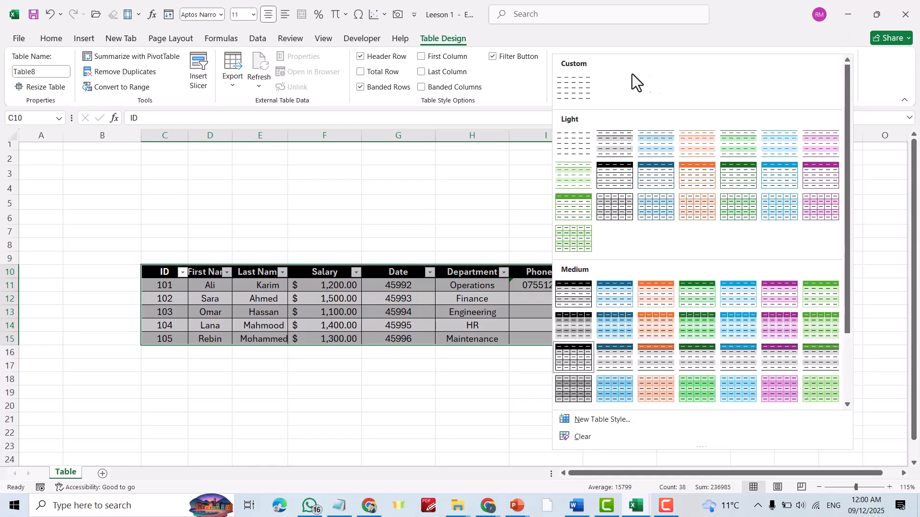
pyautogui.click(263, 213)
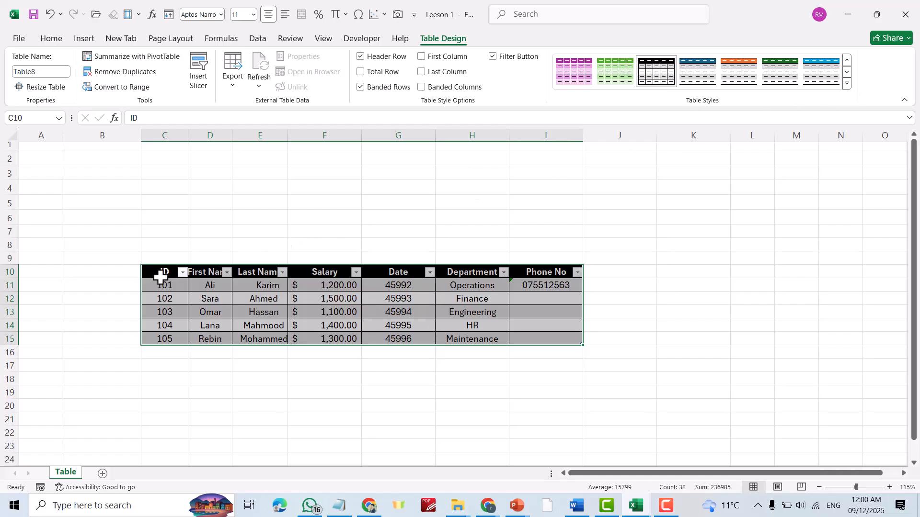
pyautogui.click(846, 84)
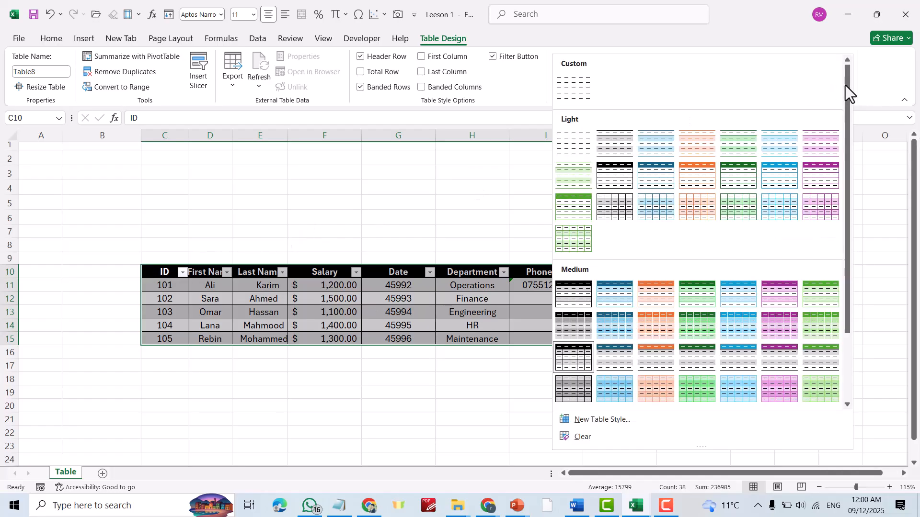
pyautogui.click(574, 82)
pyautogui.click(769, 254)
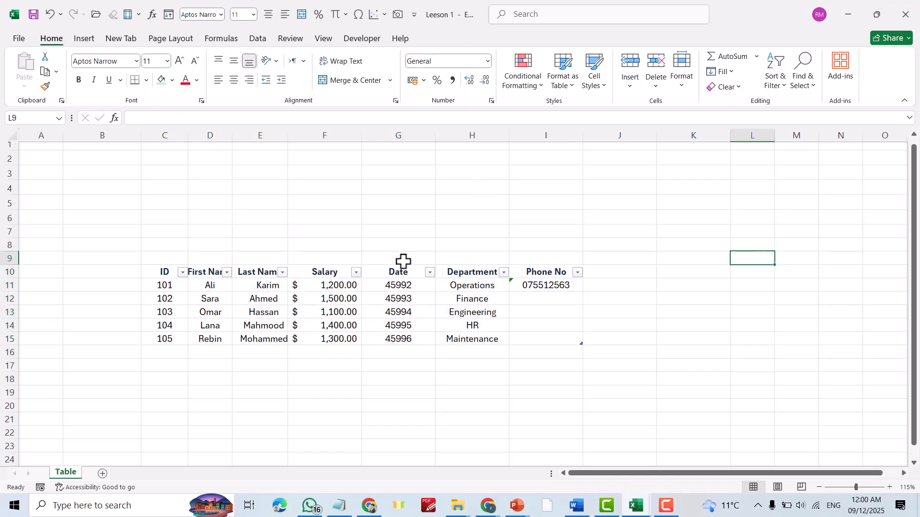
# Reselect table C10:I15 and apply the custom My Table style again.
pyautogui.moveTo(162, 272); pyautogui.dragTo(550, 335)
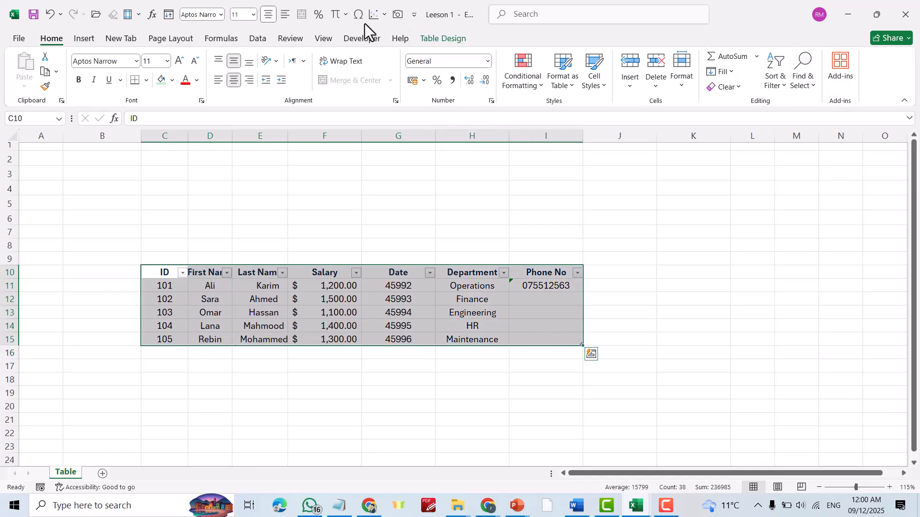
pyautogui.click(443, 38)
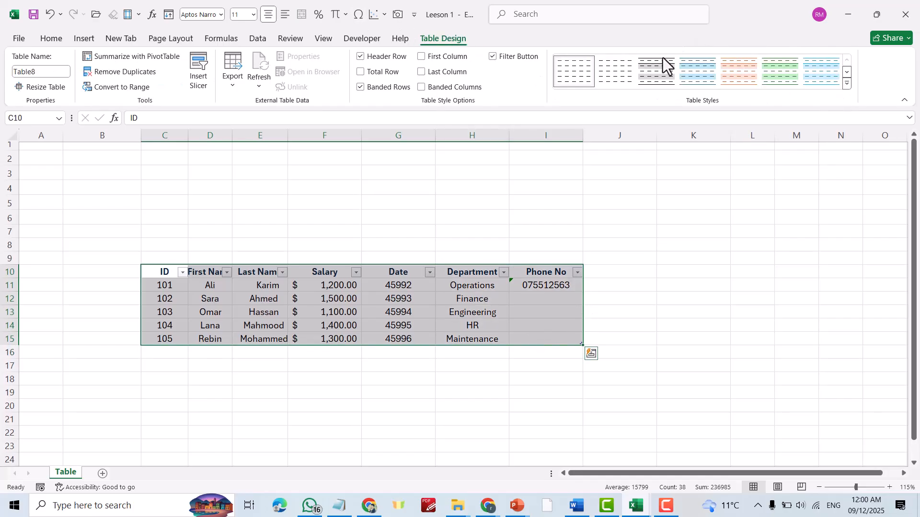
pyautogui.click(847, 85)
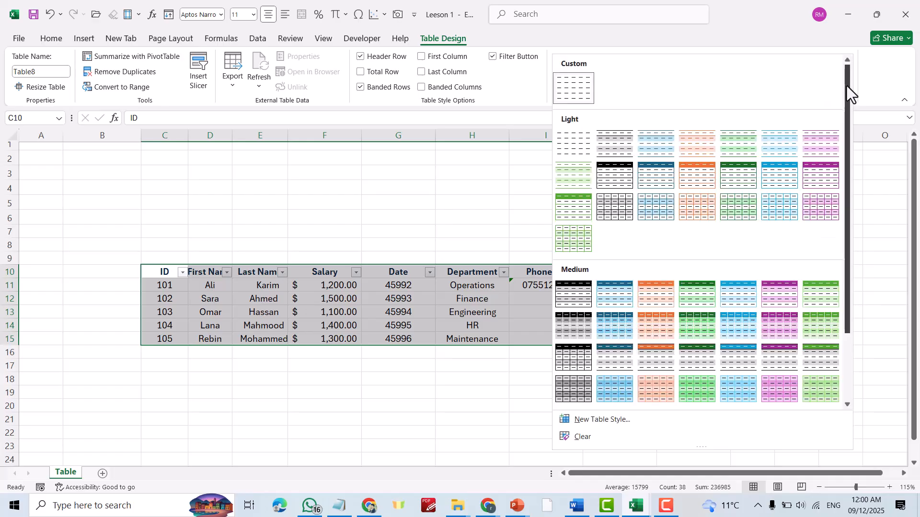
pyautogui.click(575, 84)
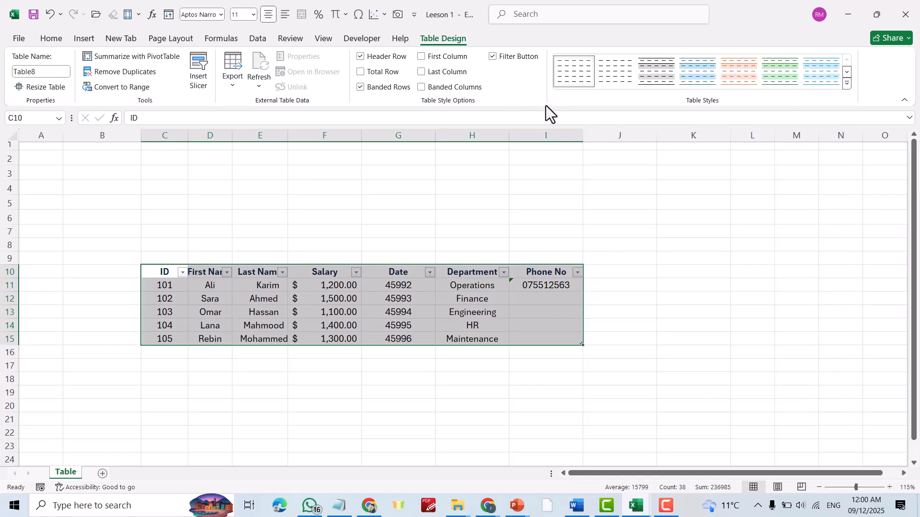
pyautogui.click(846, 84)
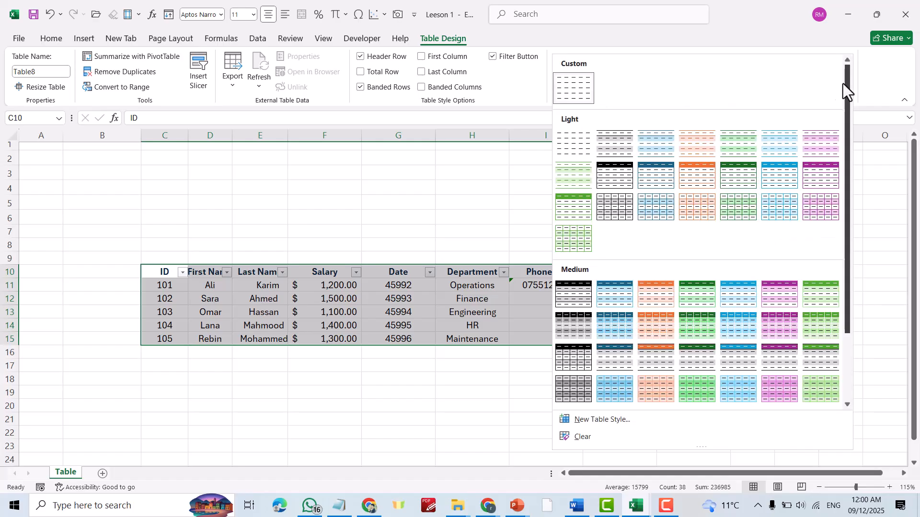
# Modify the My Table style, giving its Header Row a black background fill.
pyautogui.rightClick(571, 82)
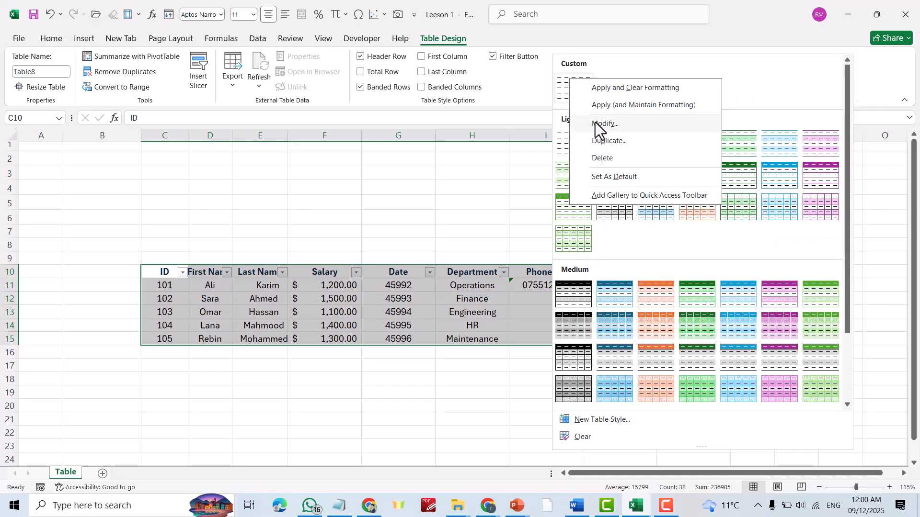
pyautogui.click(559, 89)
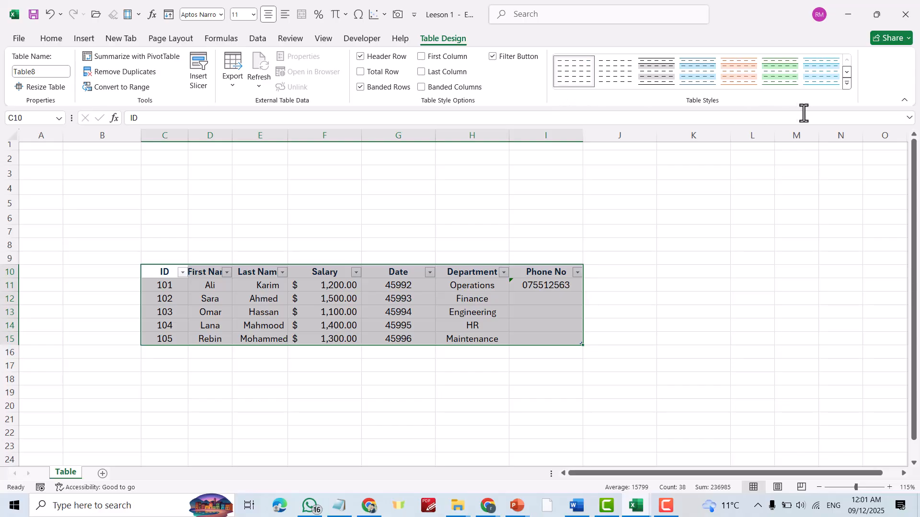
pyautogui.click(847, 83)
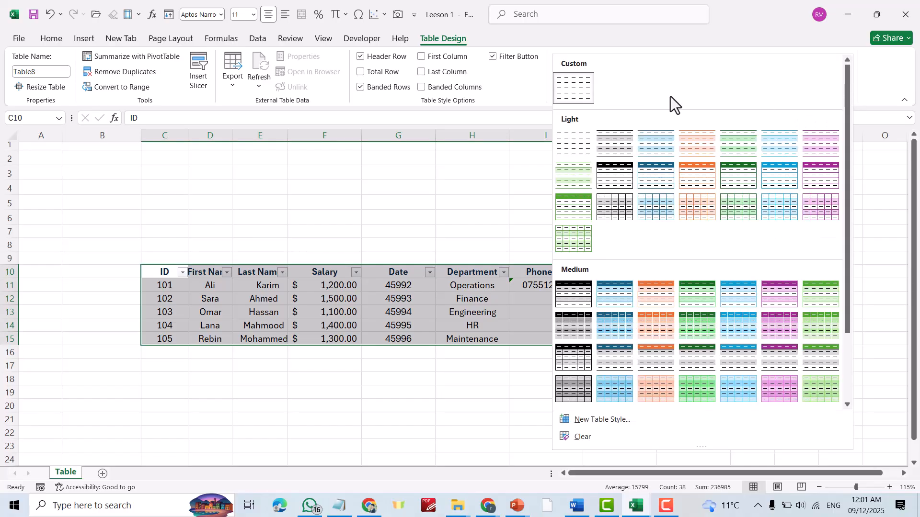
pyautogui.rightClick(569, 87)
pyautogui.click(591, 124)
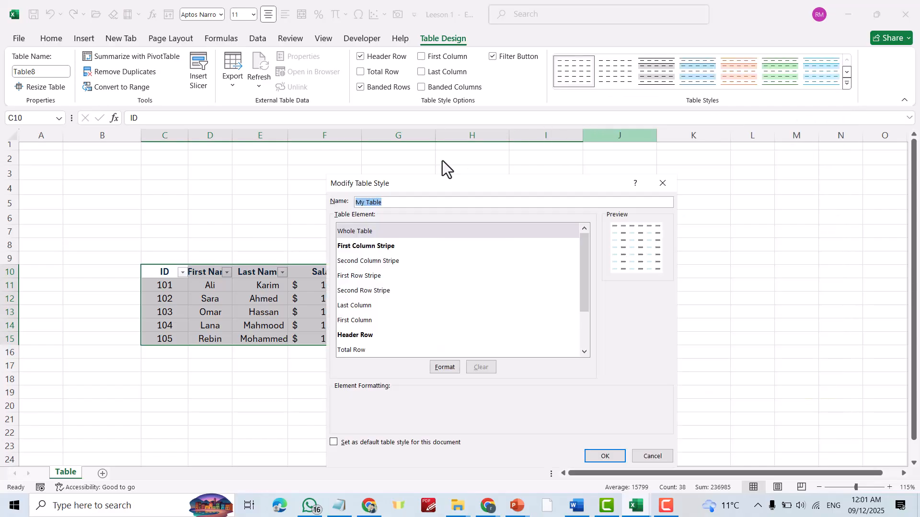
pyautogui.click(352, 334)
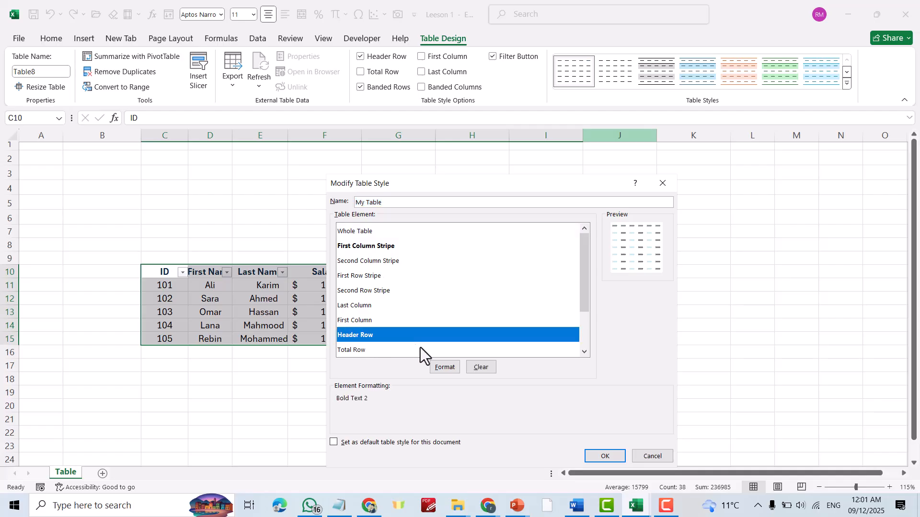
pyautogui.click(439, 367)
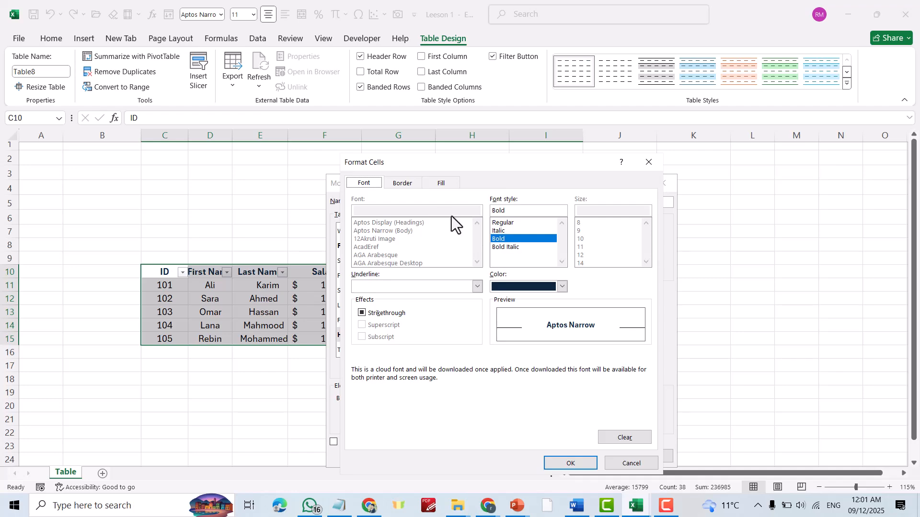
pyautogui.click(438, 182)
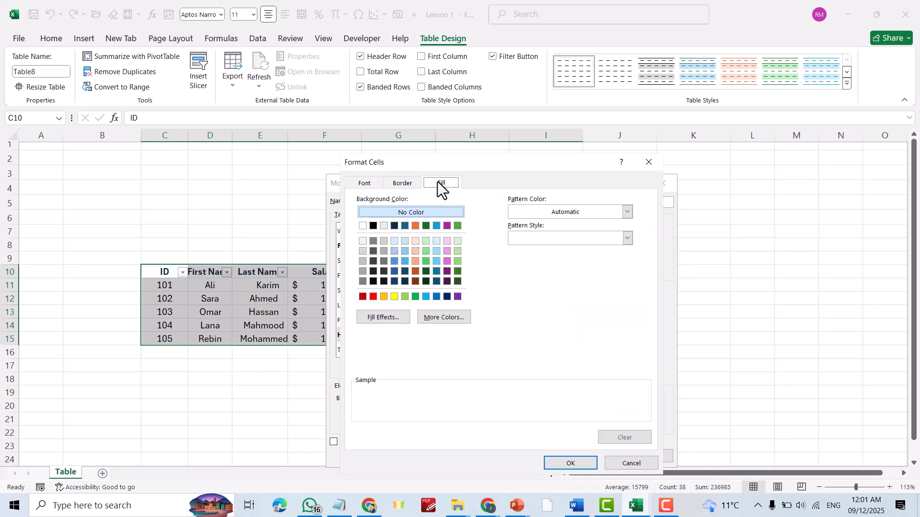
pyautogui.click(374, 226)
# Make the header row text white and save the modified My Table style.
pyautogui.click(365, 182)
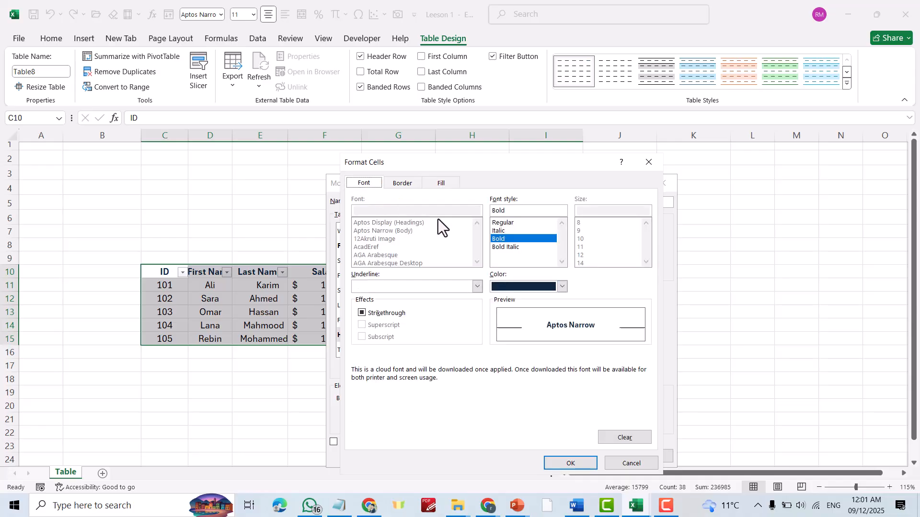
pyautogui.click(562, 286)
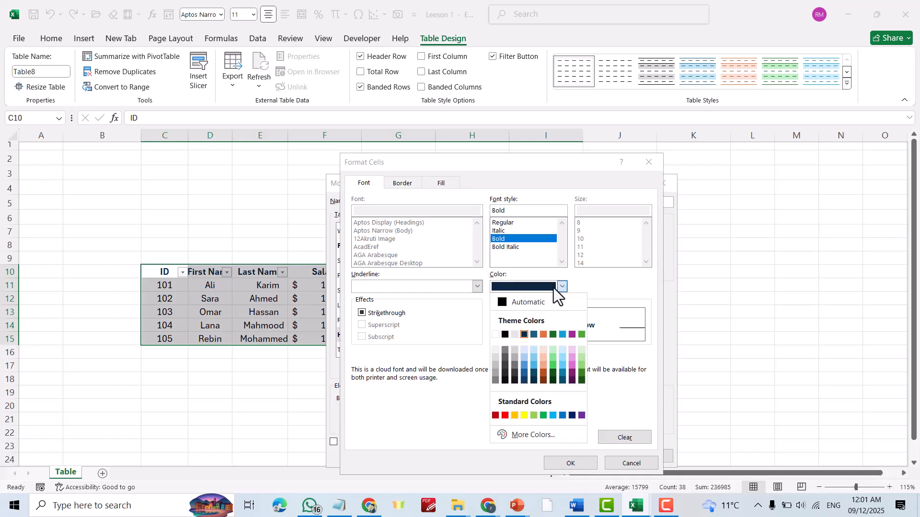
pyautogui.click(495, 335)
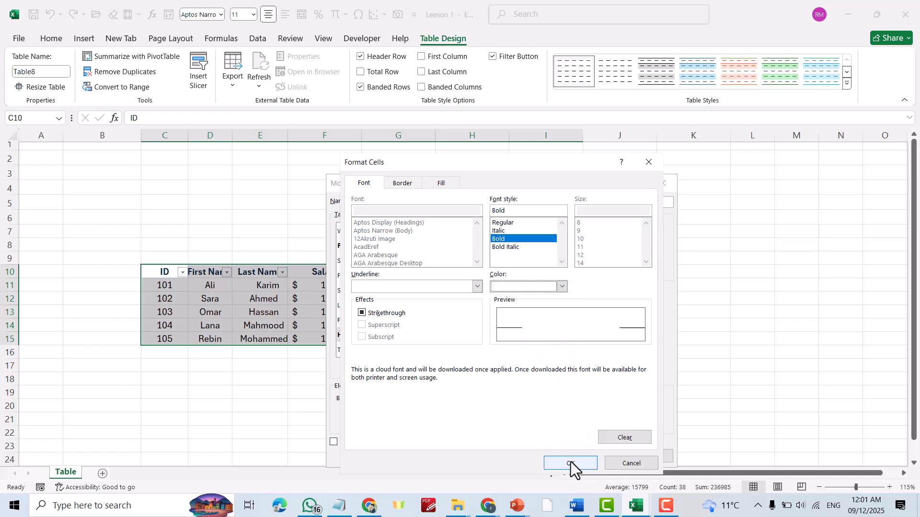
pyautogui.click(571, 463)
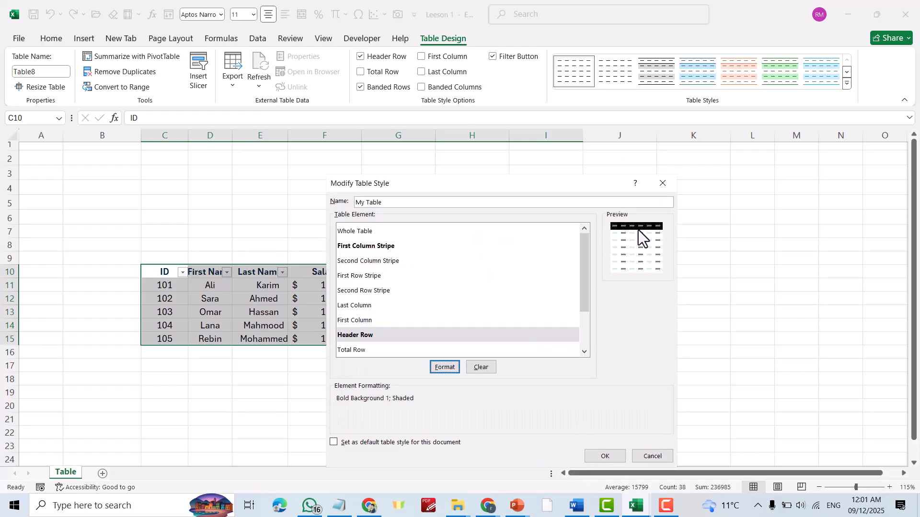
pyautogui.click(603, 458)
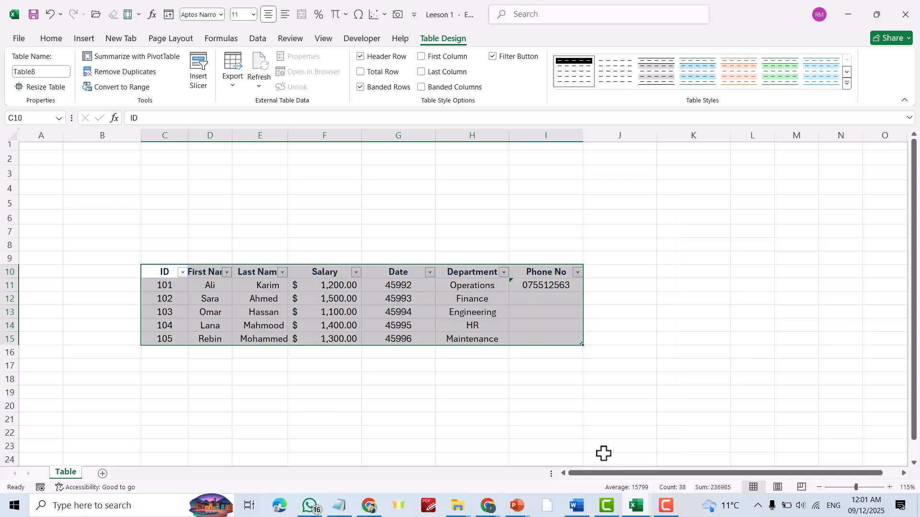
pyautogui.click(724, 335)
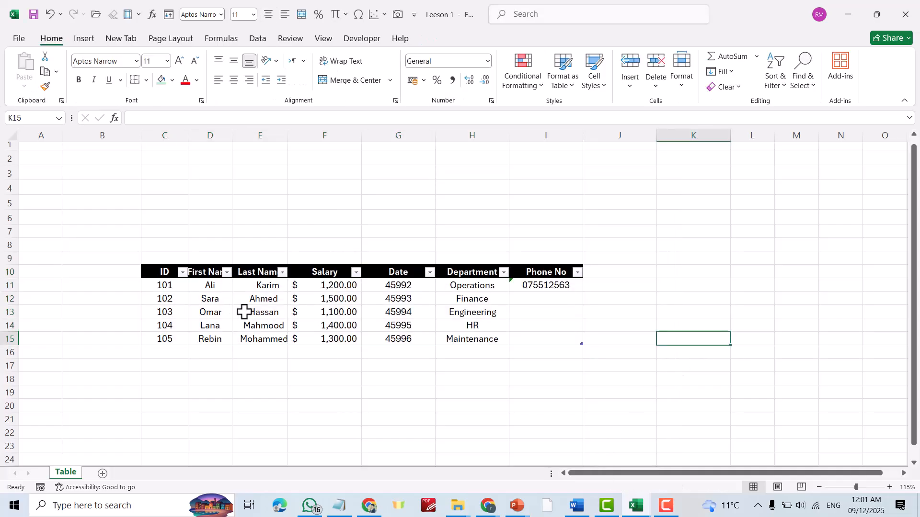